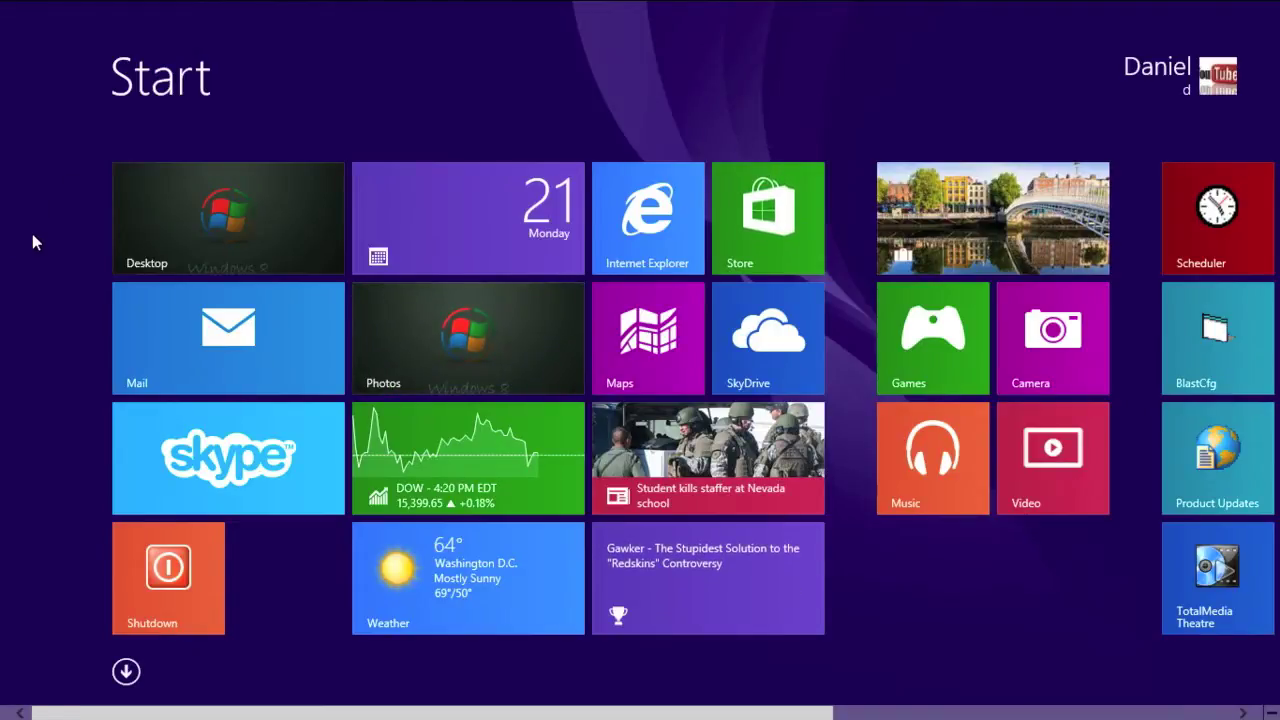
# - Switch from the Start screen to the desktop, return to Start, and end on the desktop
pyautogui.moveTo(8, 708)
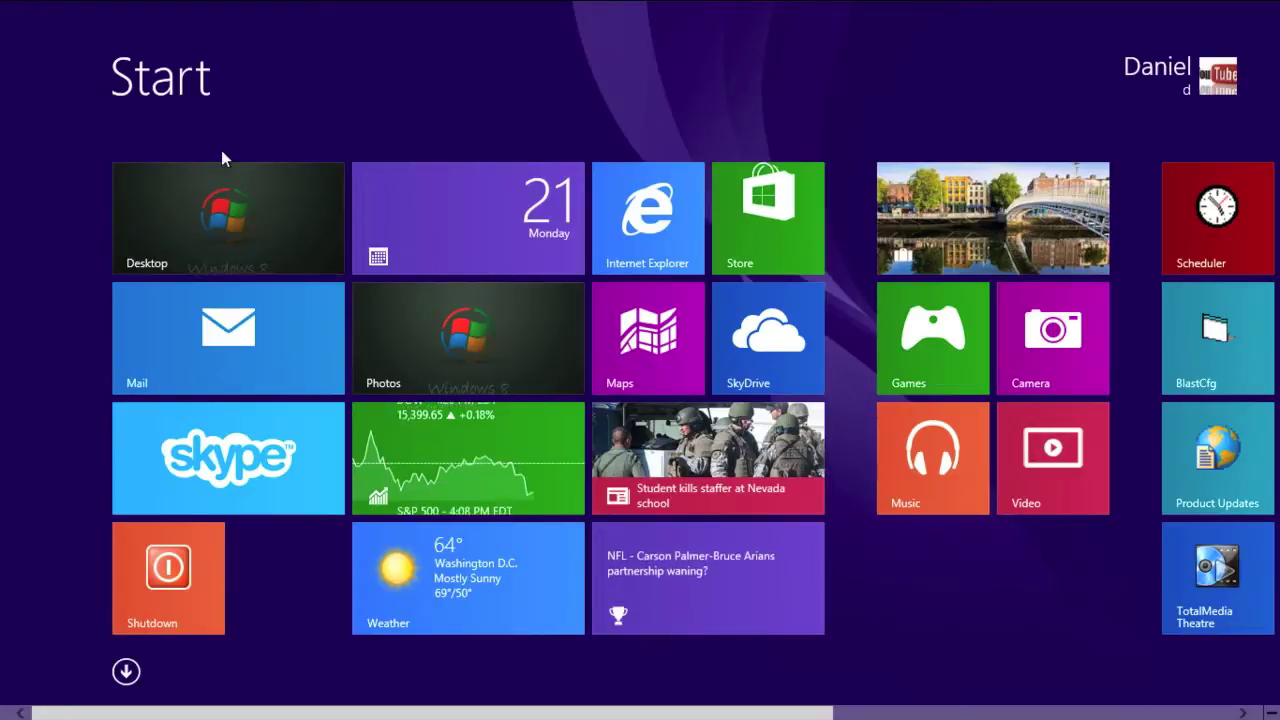
pyautogui.moveTo(1272, 675)
pyautogui.moveTo(1215, 470)
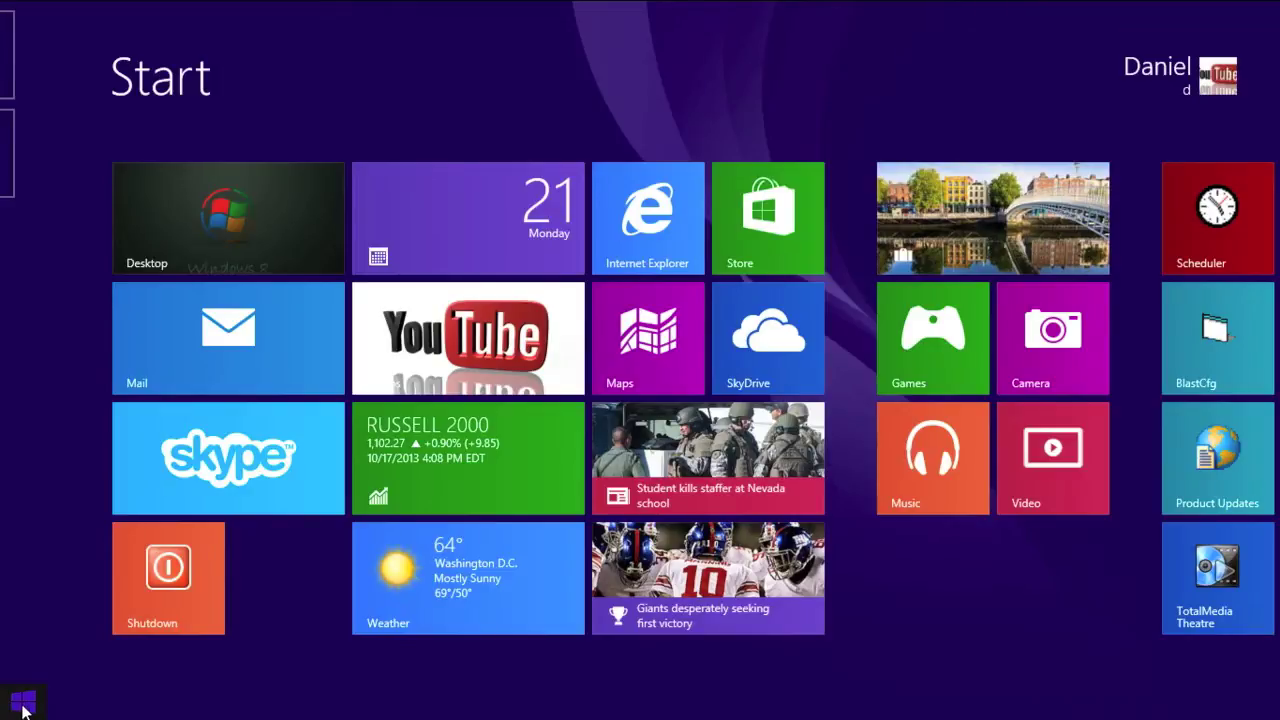
pyautogui.click(24, 707)
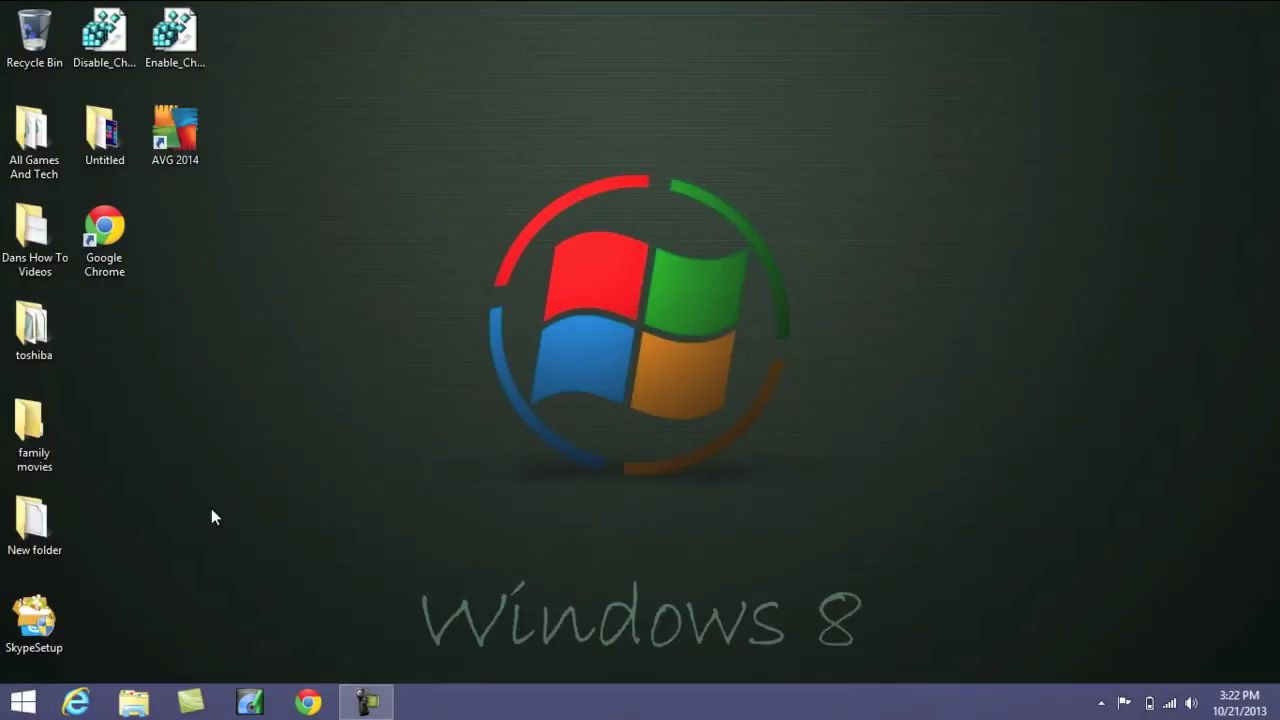
pyautogui.click(20, 706)
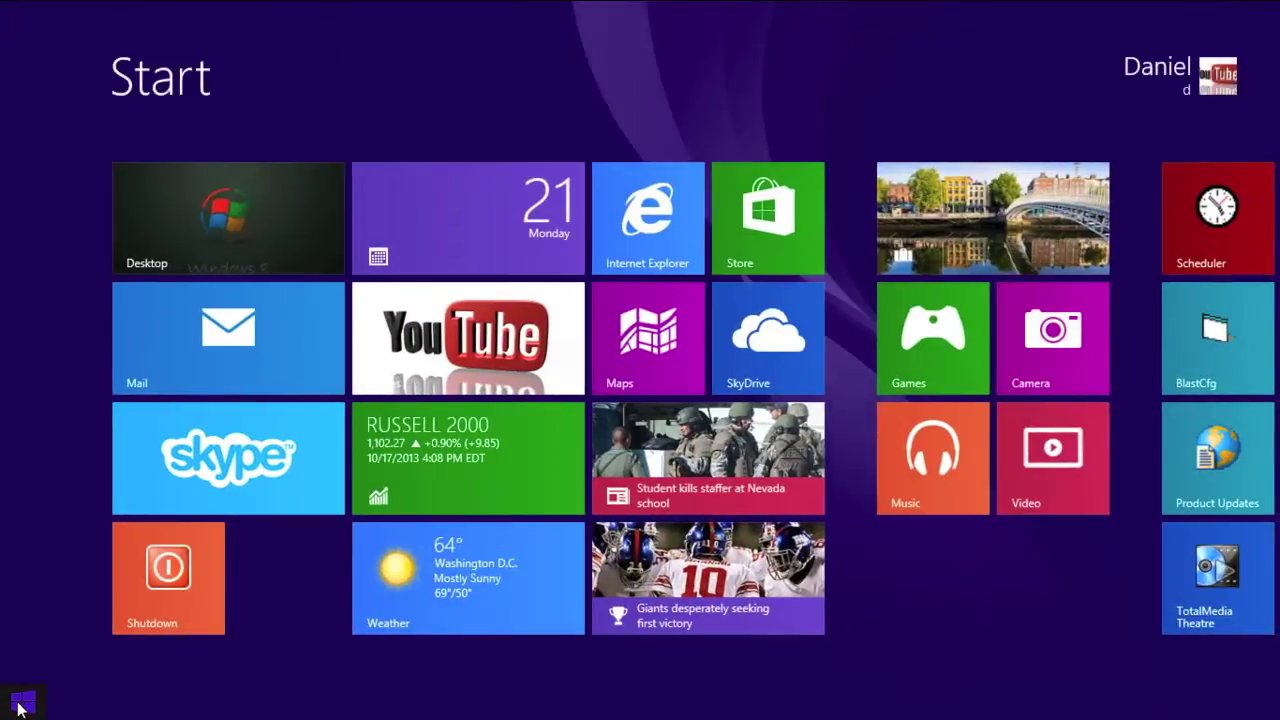
pyautogui.click(20, 706)
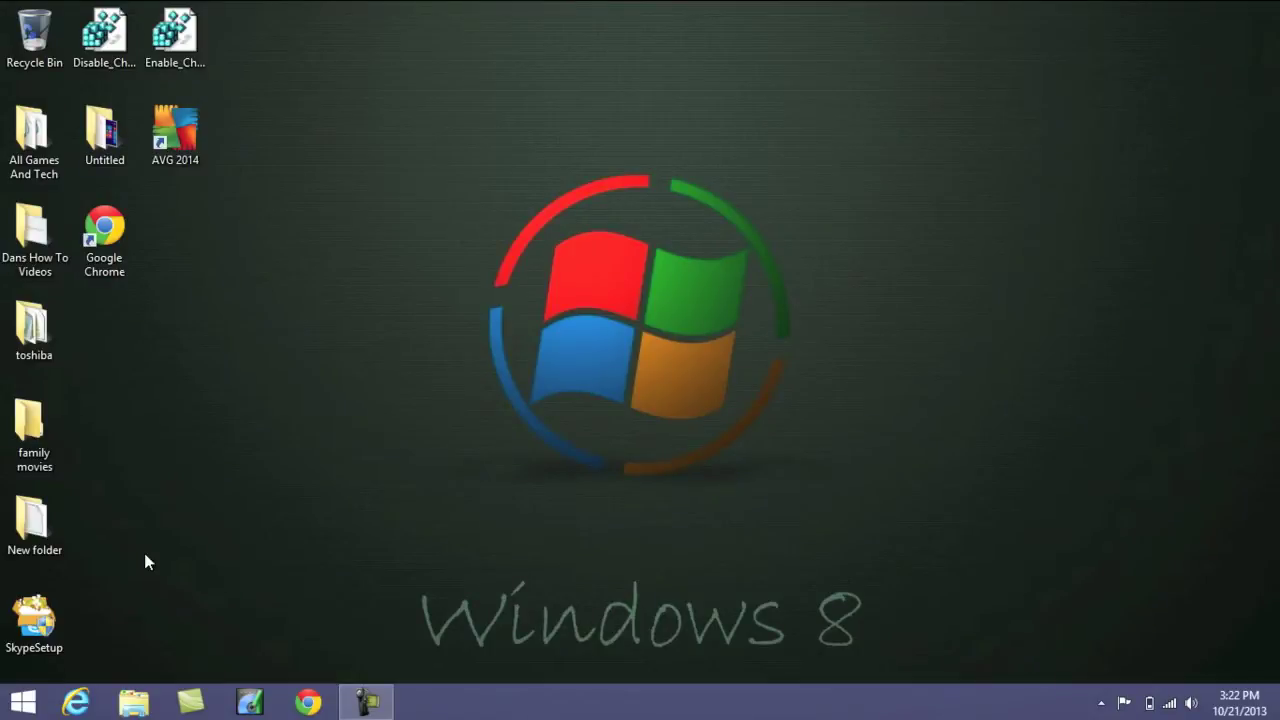
# - Show the Start button's system shortcuts, including the Shut down or sign out option, and close them
pyautogui.rightClick(36, 700)
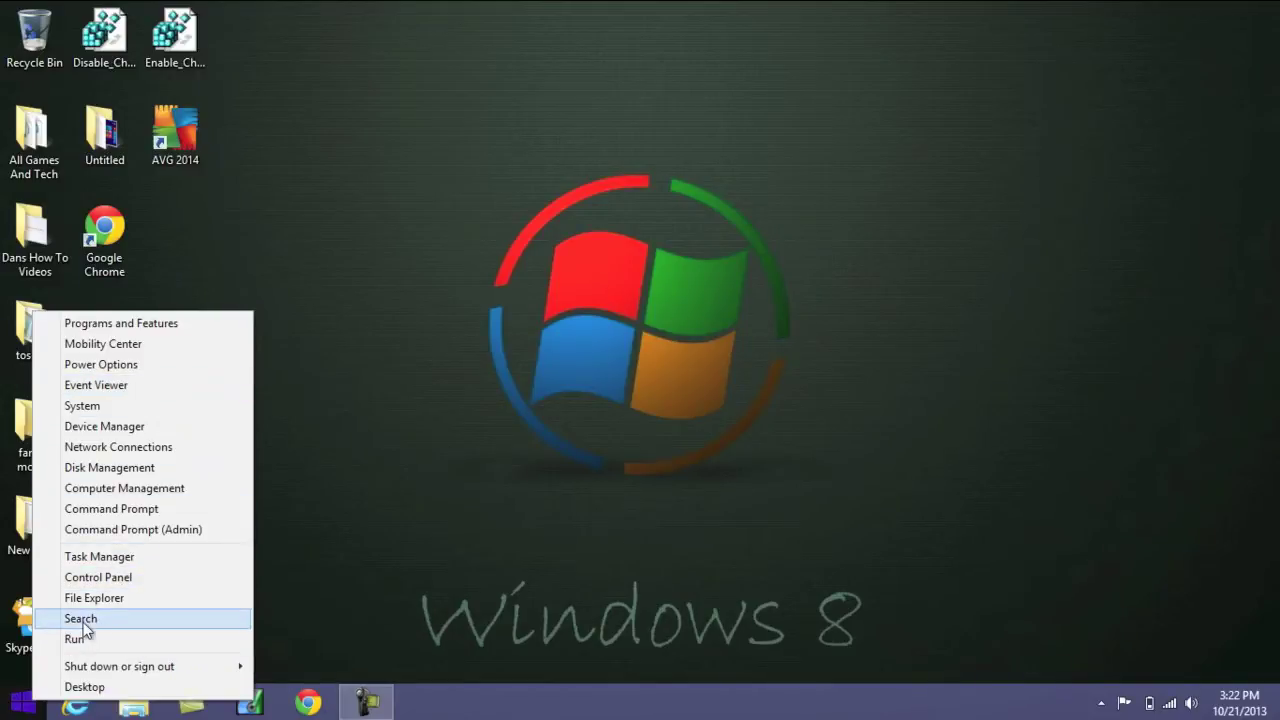
pyautogui.moveTo(132, 668)
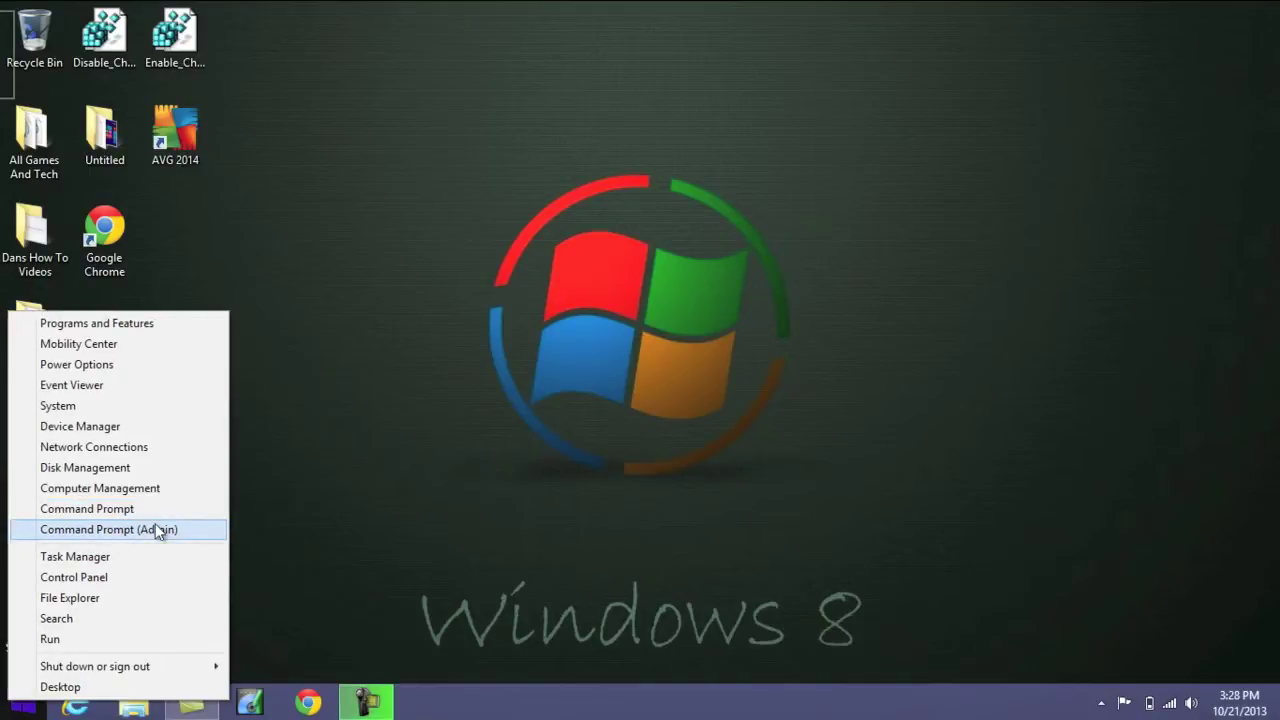
pyautogui.click(327, 501)
# - In the Corners and edges settings, turn off showing the charms when pointing to the upper-right corner
pyautogui.click(8, 12)
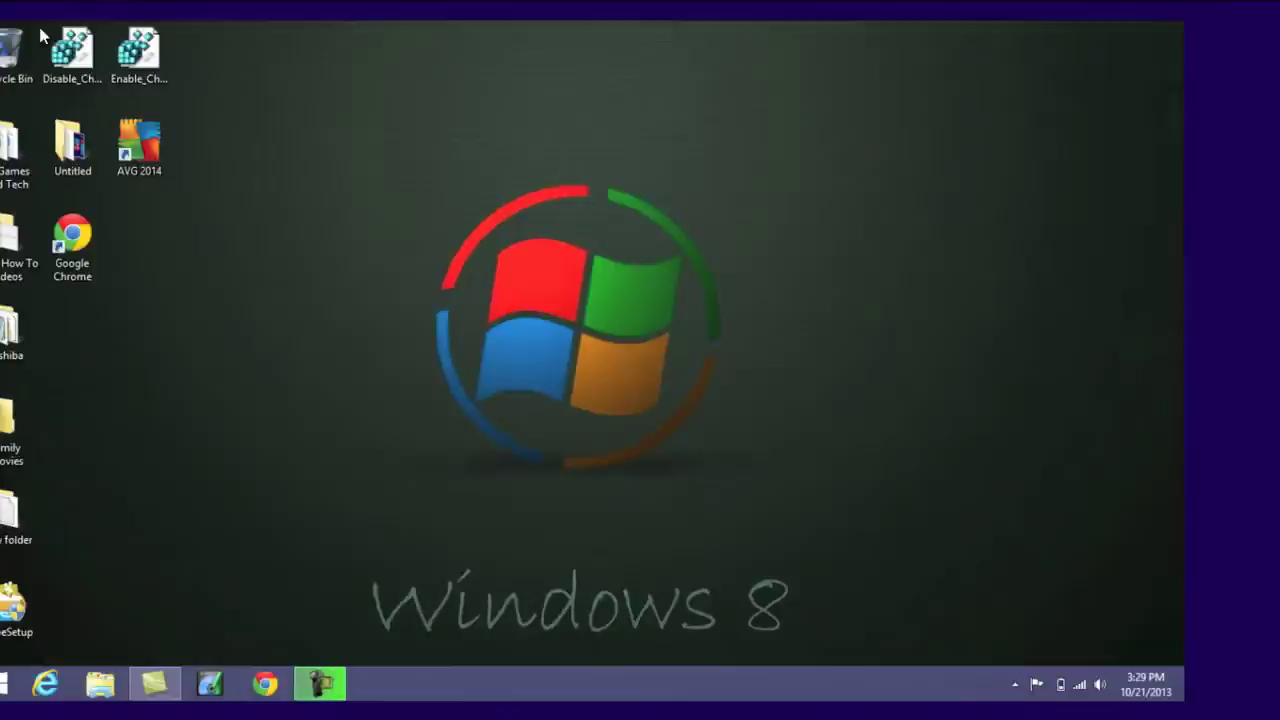
pyautogui.moveTo(1276, 9)
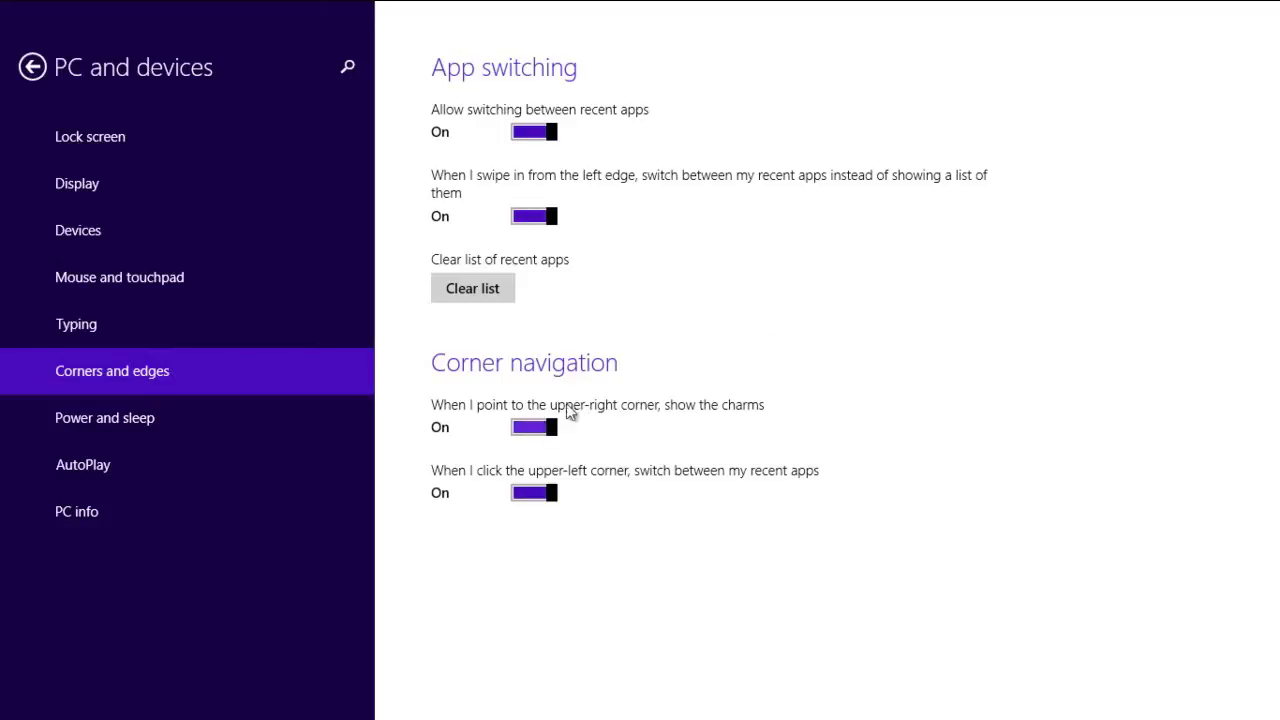
pyautogui.click(545, 430)
# - Turn off switching between recent apps, test the screen edges, and turn the option back on
pyautogui.moveTo(24, 161)
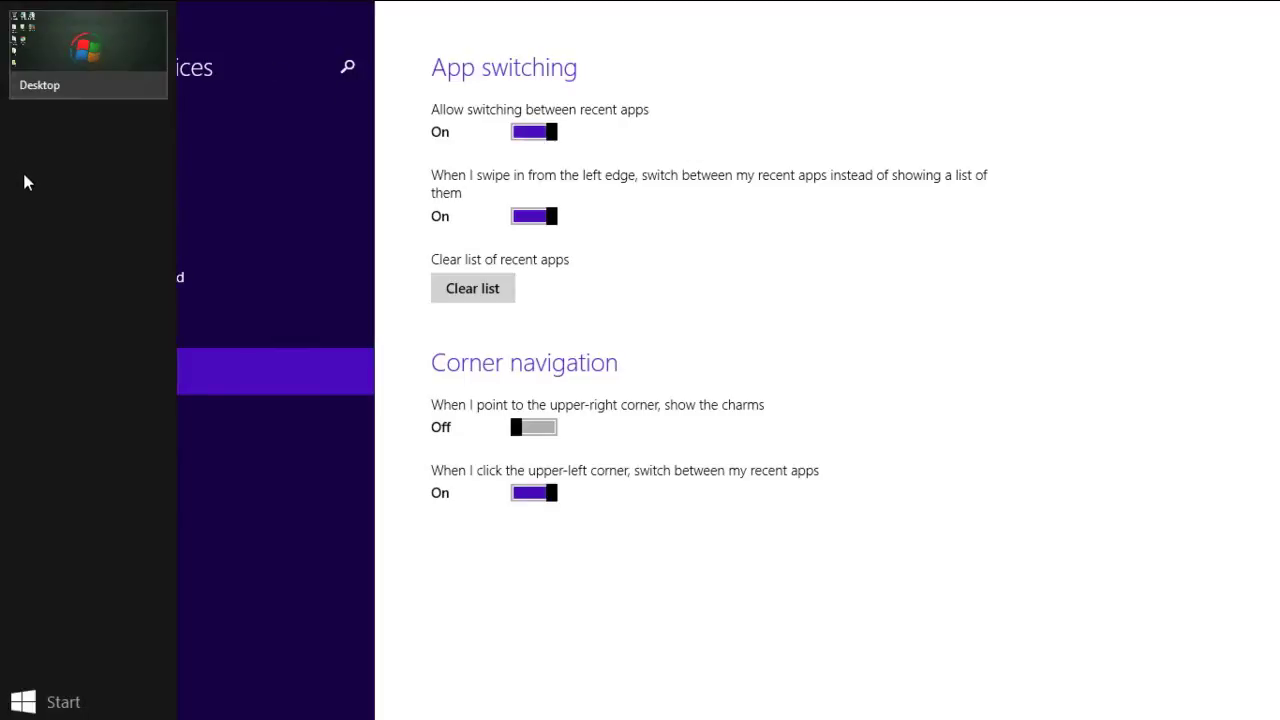
pyautogui.click(522, 136)
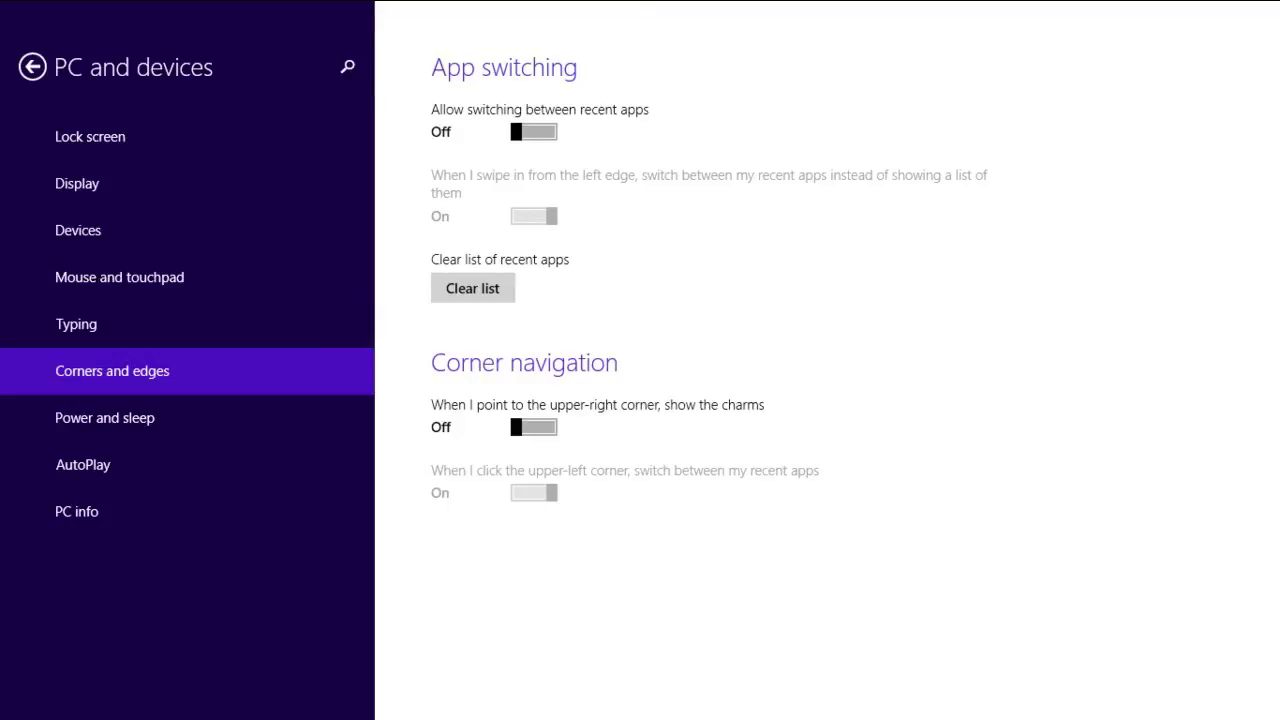
pyautogui.moveTo(1279, 643)
pyautogui.moveTo(1248, 550)
pyautogui.click(525, 134)
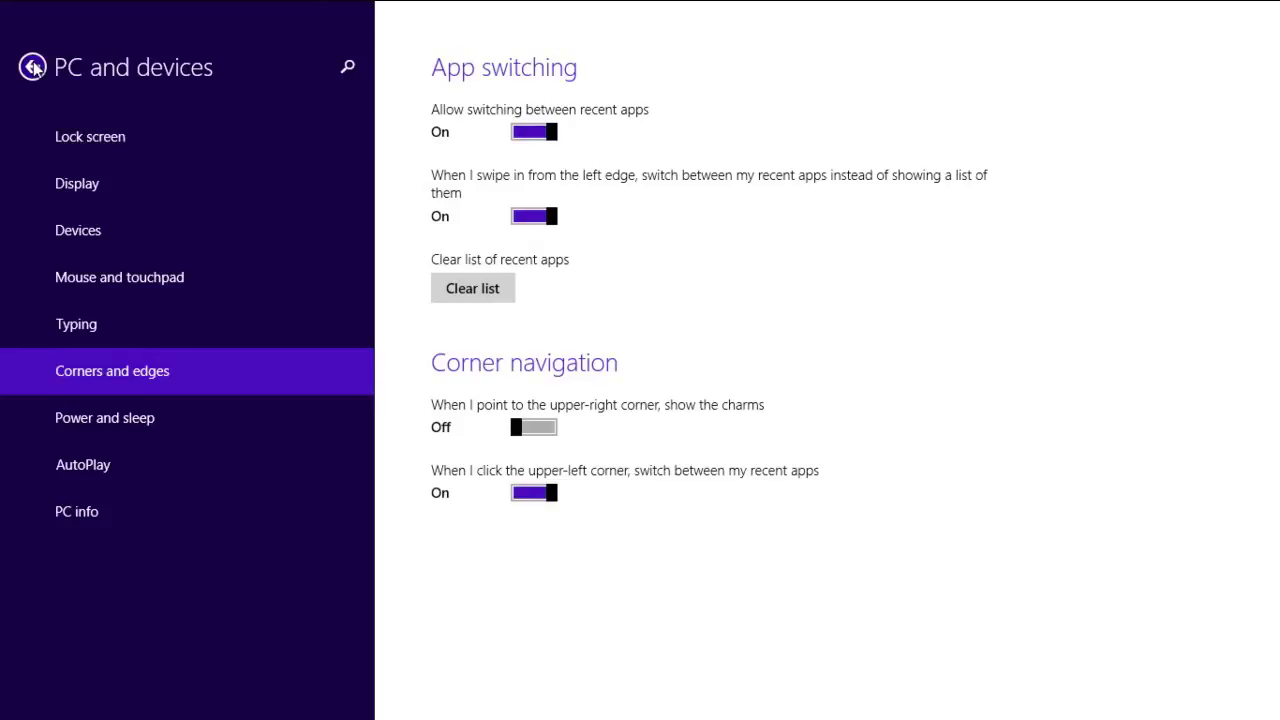
# - Return to the Start screen and resize the Sports tile to the large size
pyautogui.click(20, 704)
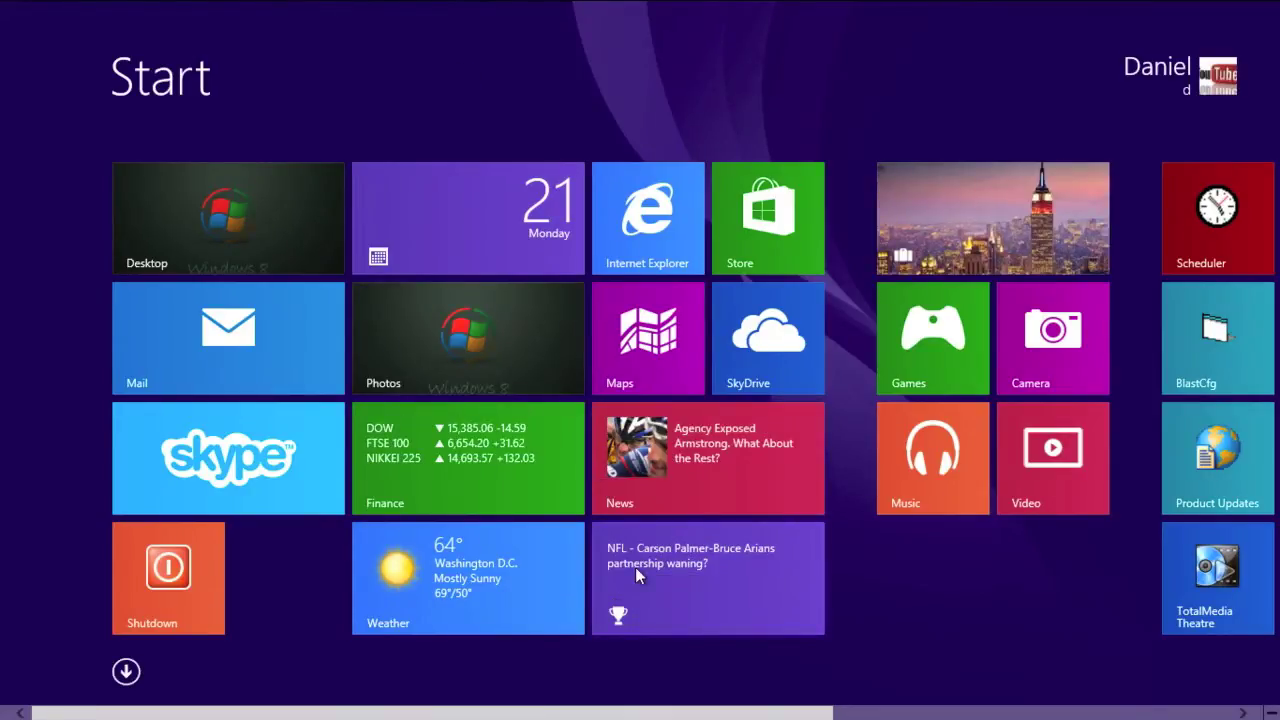
pyautogui.rightClick(691, 573)
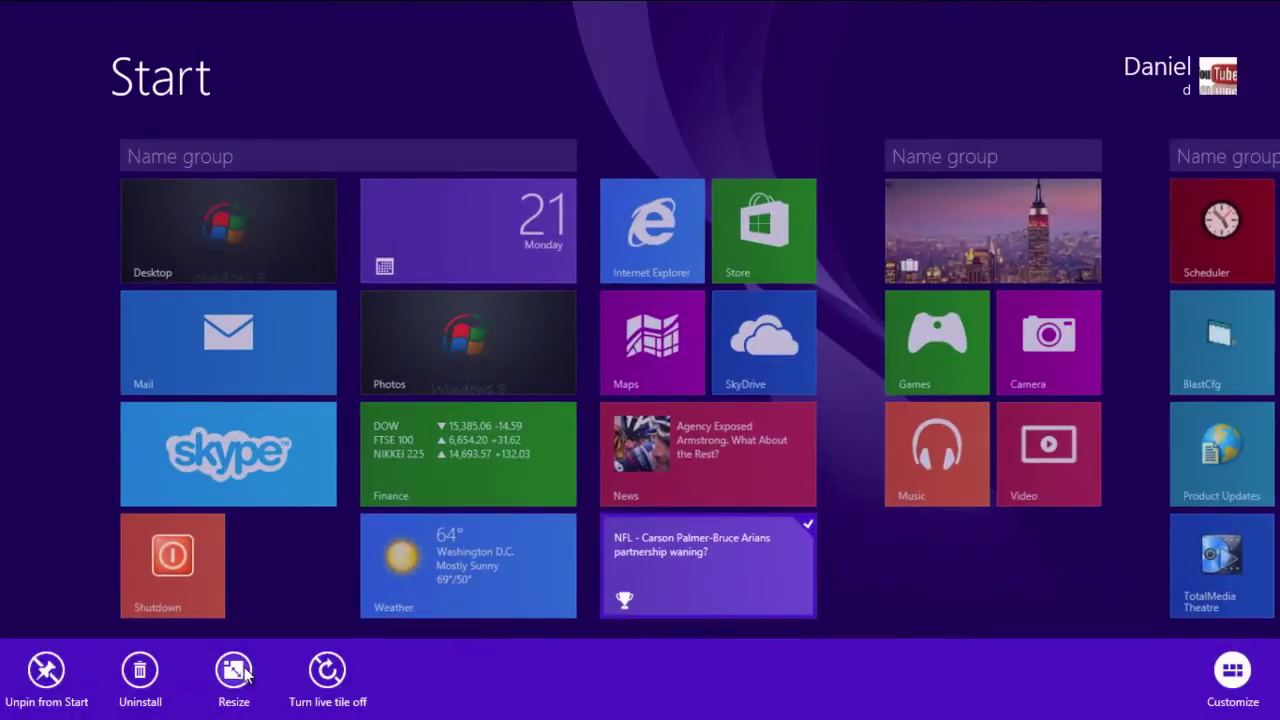
pyautogui.click(236, 672)
pyautogui.click(218, 494)
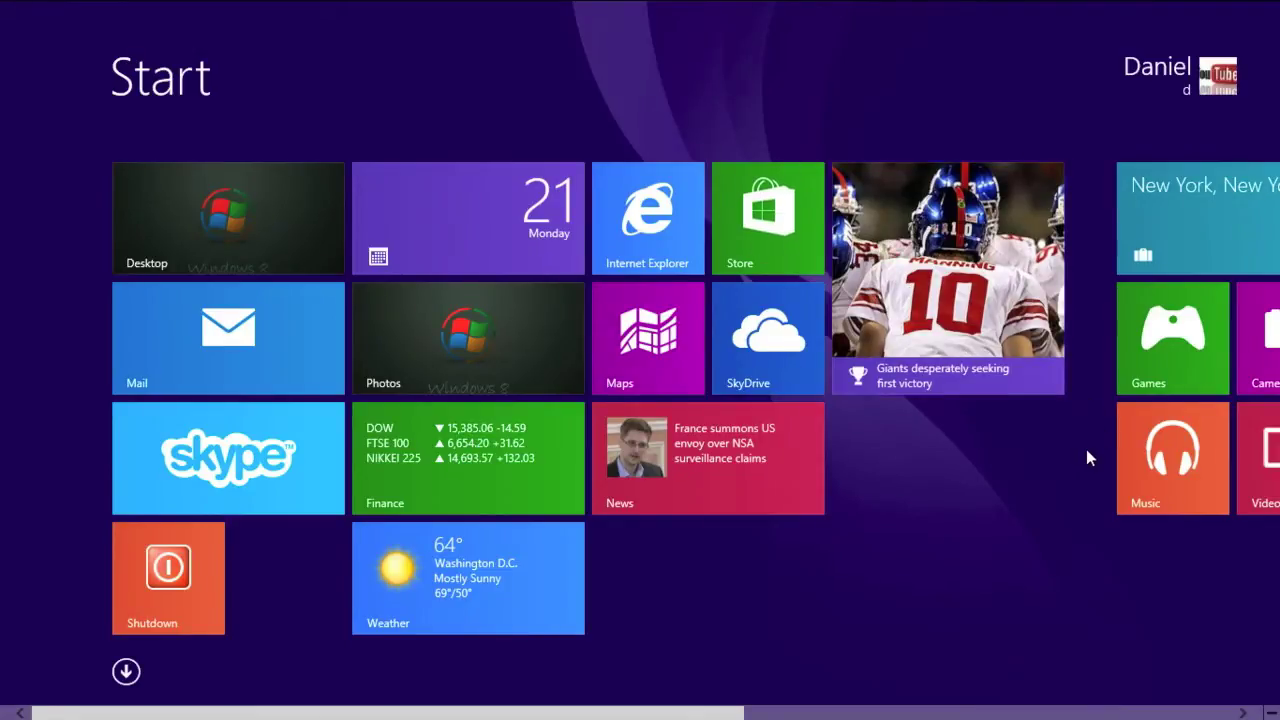
# - Resize the News tile on the Start screen to the large size
pyautogui.rightClick(687, 485)
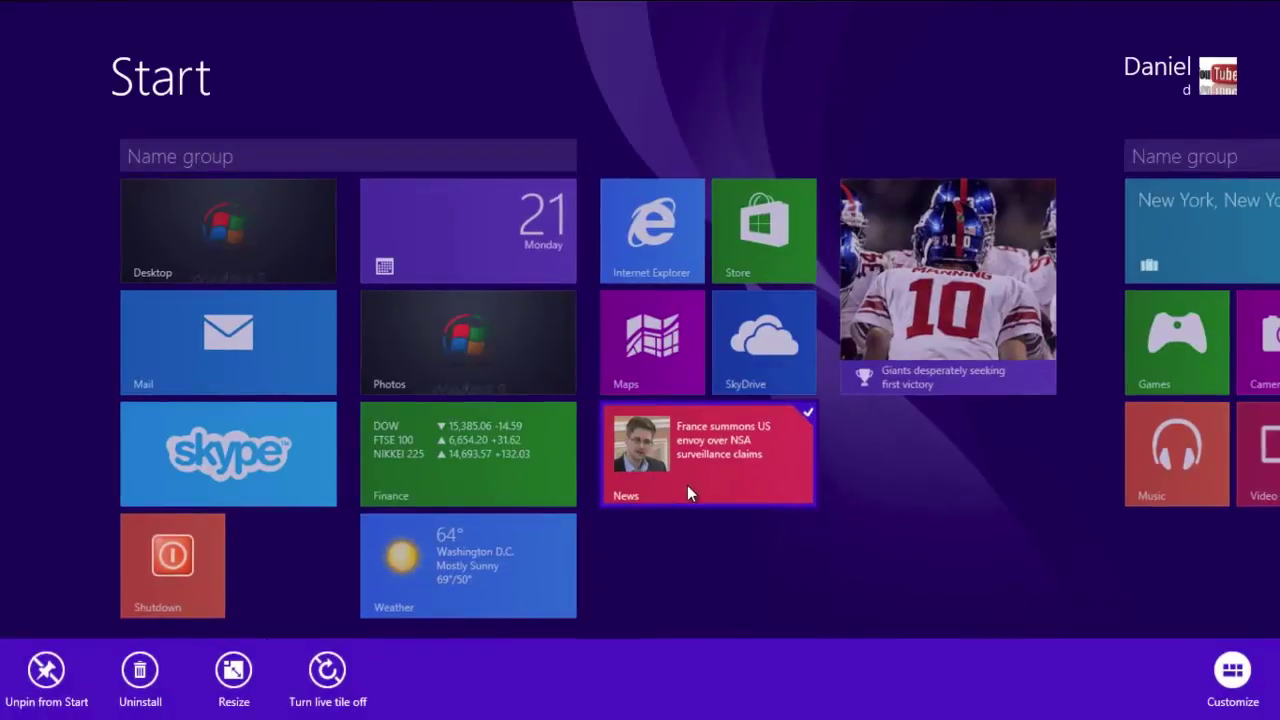
pyautogui.click(236, 671)
pyautogui.click(230, 500)
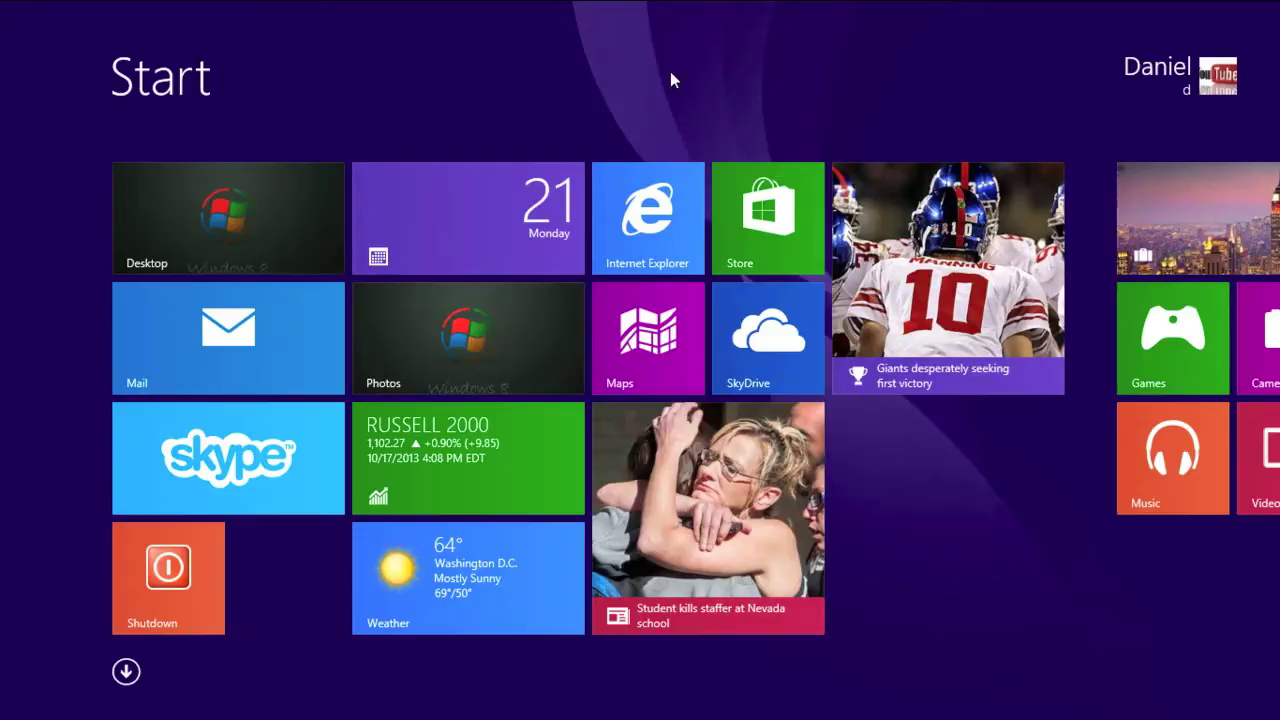
# - Search for "per", open the Start background and color settings, and apply the red feather pattern as background
pyautogui.write('per')
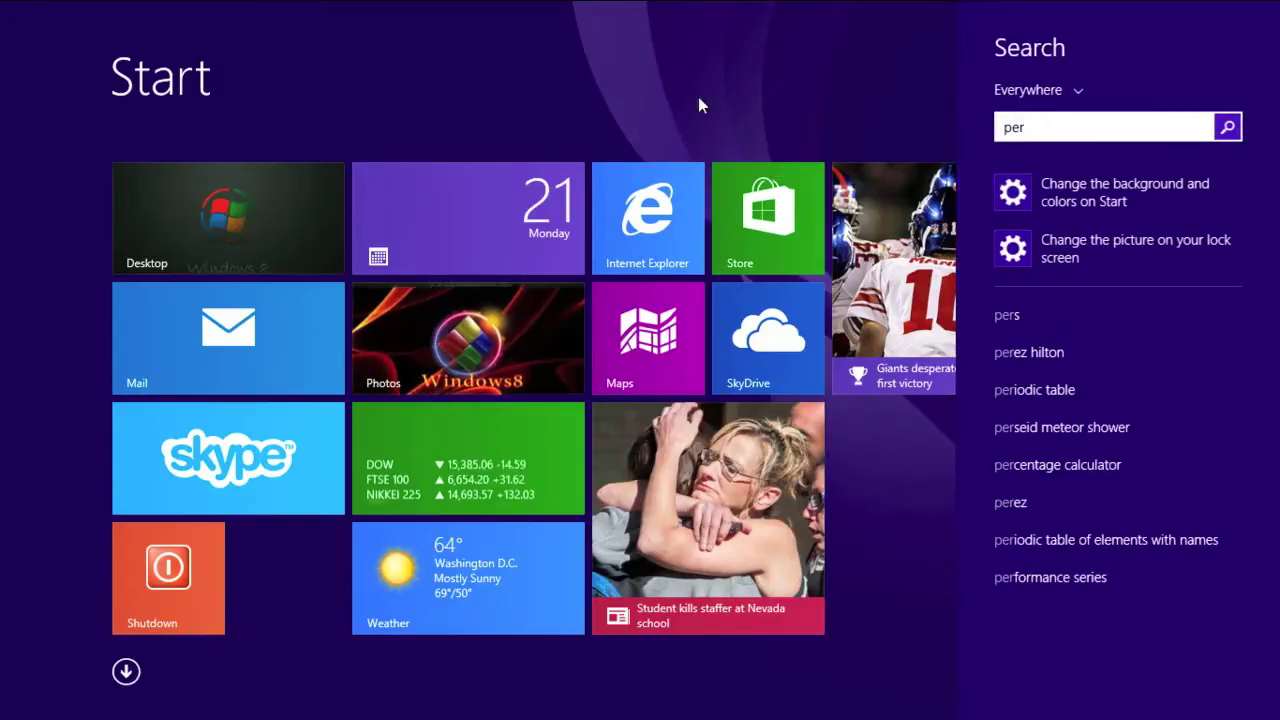
pyautogui.click(1069, 182)
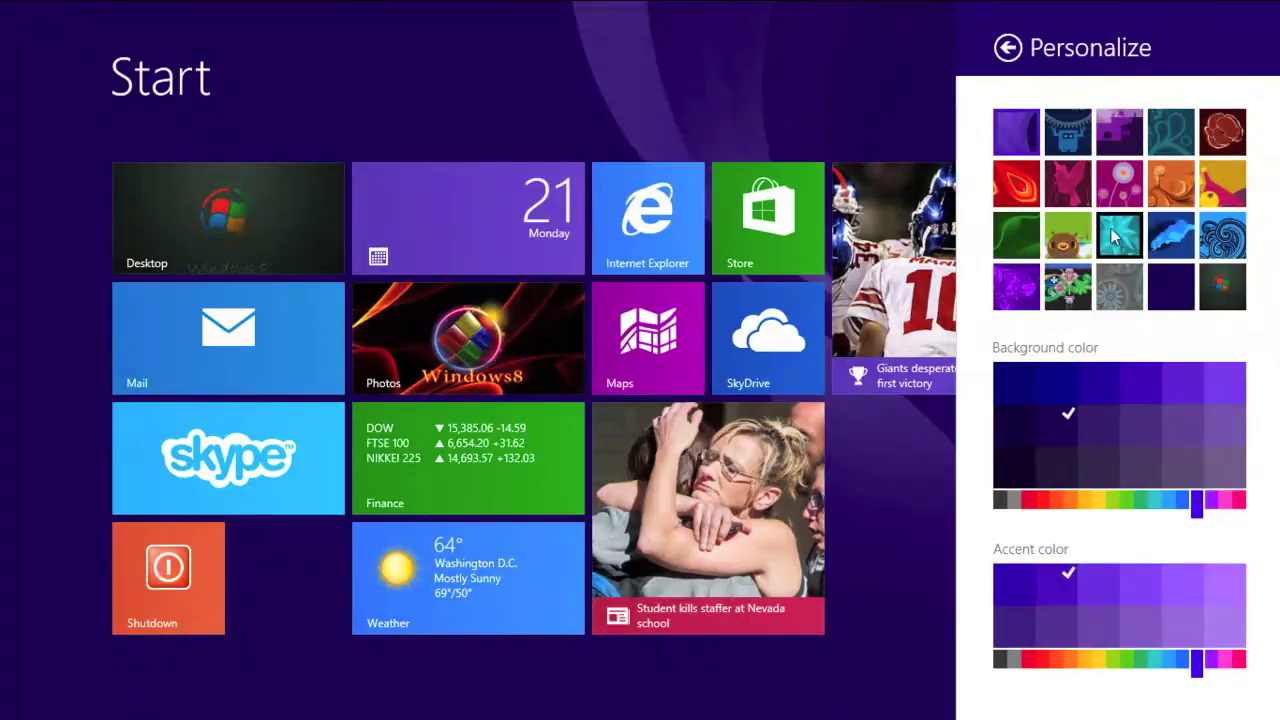
pyautogui.click(1017, 192)
pyautogui.click(695, 86)
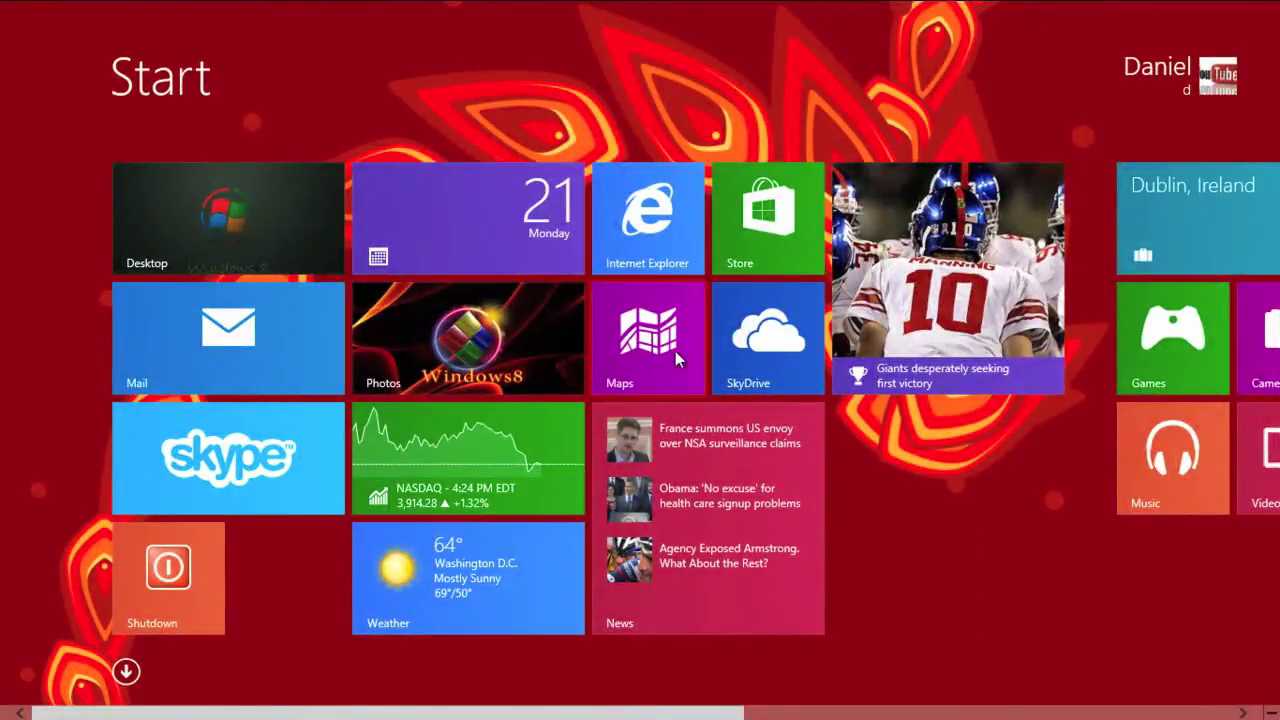
# - Look through all tile groups on the Start screen against the red pattern and return to the first group
pyautogui.scroll(-4, 675, 351)
pyautogui.scroll(-4, 680, 370)
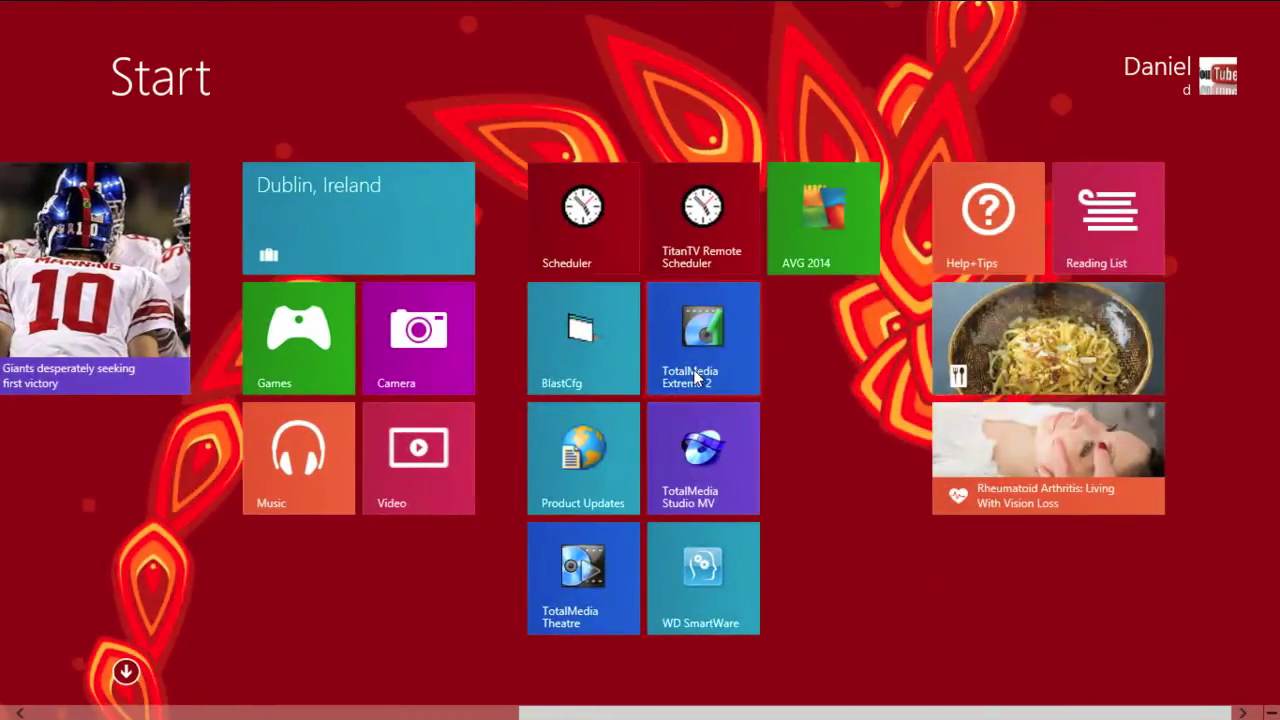
pyautogui.scroll(5, 697, 382)
pyautogui.scroll(4, 697, 382)
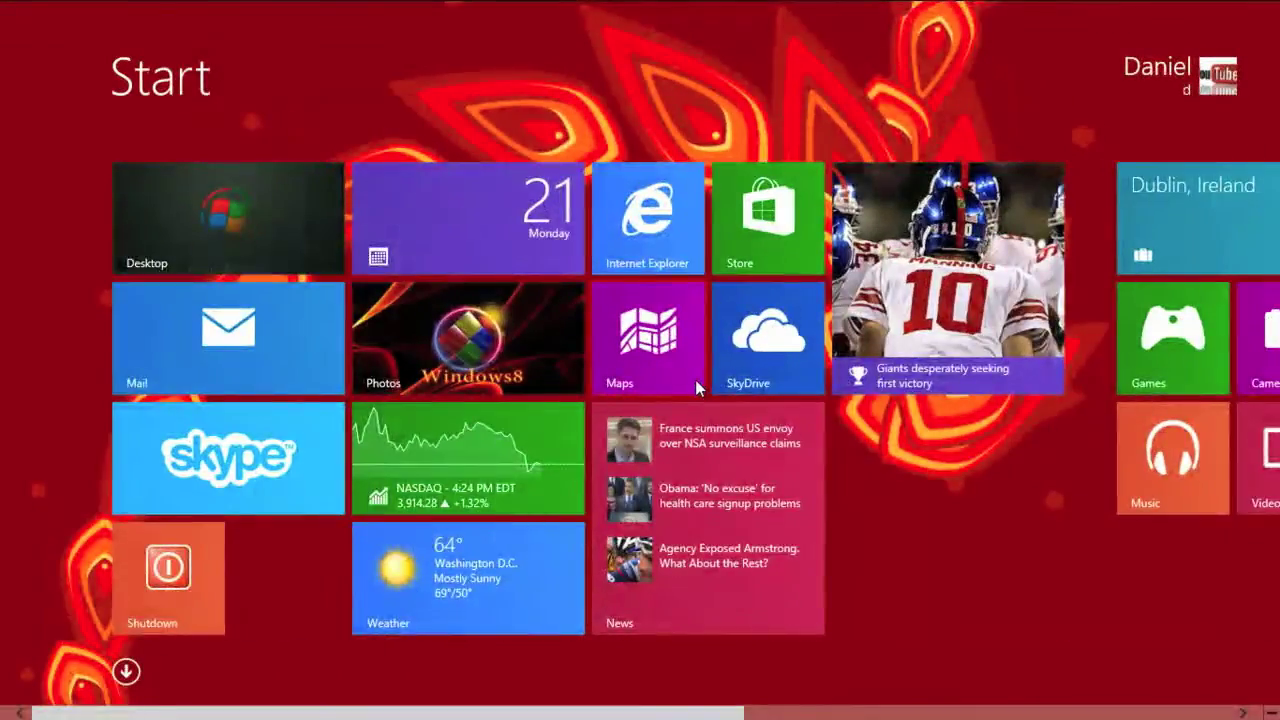
pyautogui.scroll(-8, 694, 386)
pyautogui.scroll(8, 697, 388)
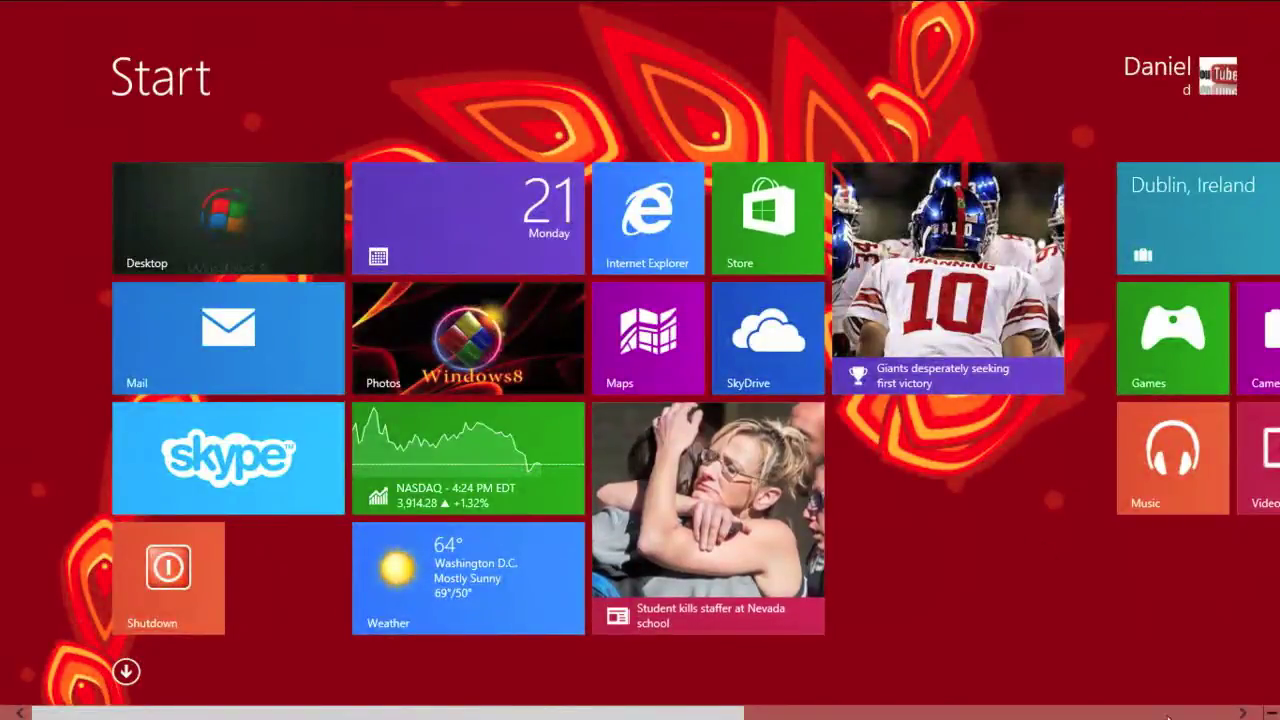
# - Open the Start screen's Personalize settings and change the background color to a muted teal
pyautogui.moveTo(1278, 716)
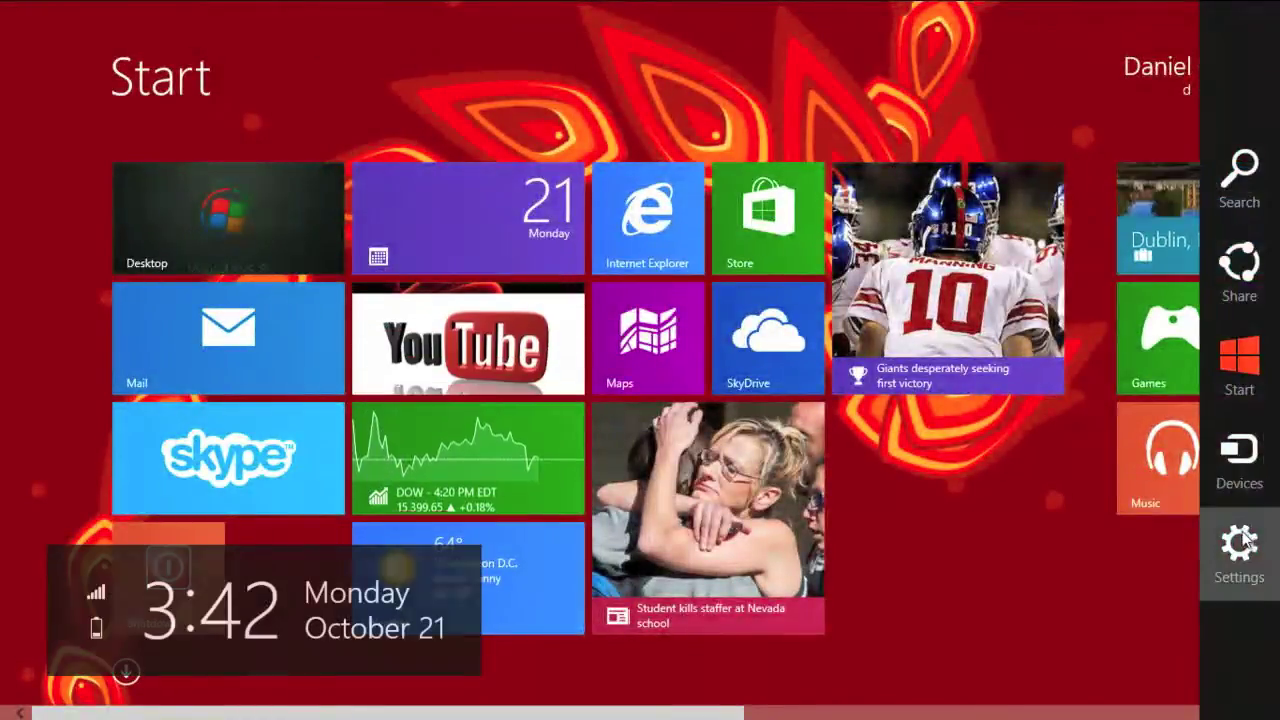
pyautogui.click(1244, 539)
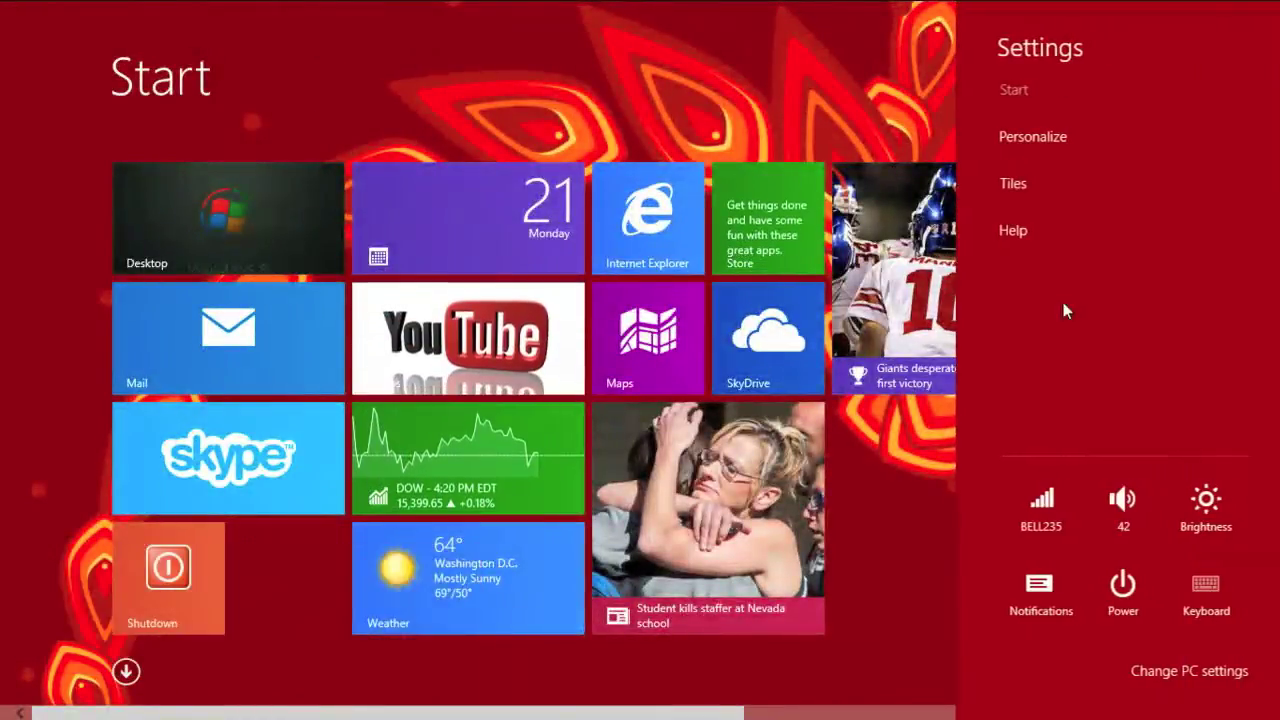
pyautogui.click(1023, 140)
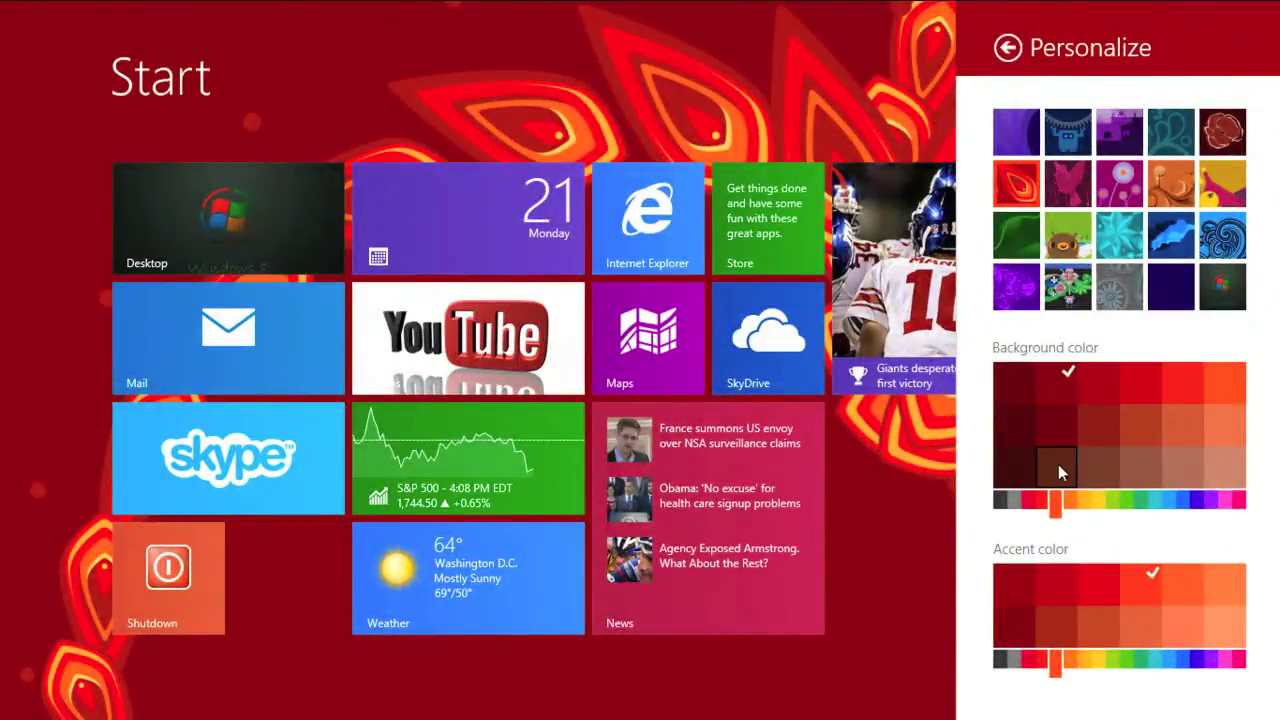
pyautogui.click(1058, 464)
pyautogui.click(1022, 470)
pyautogui.click(1140, 465)
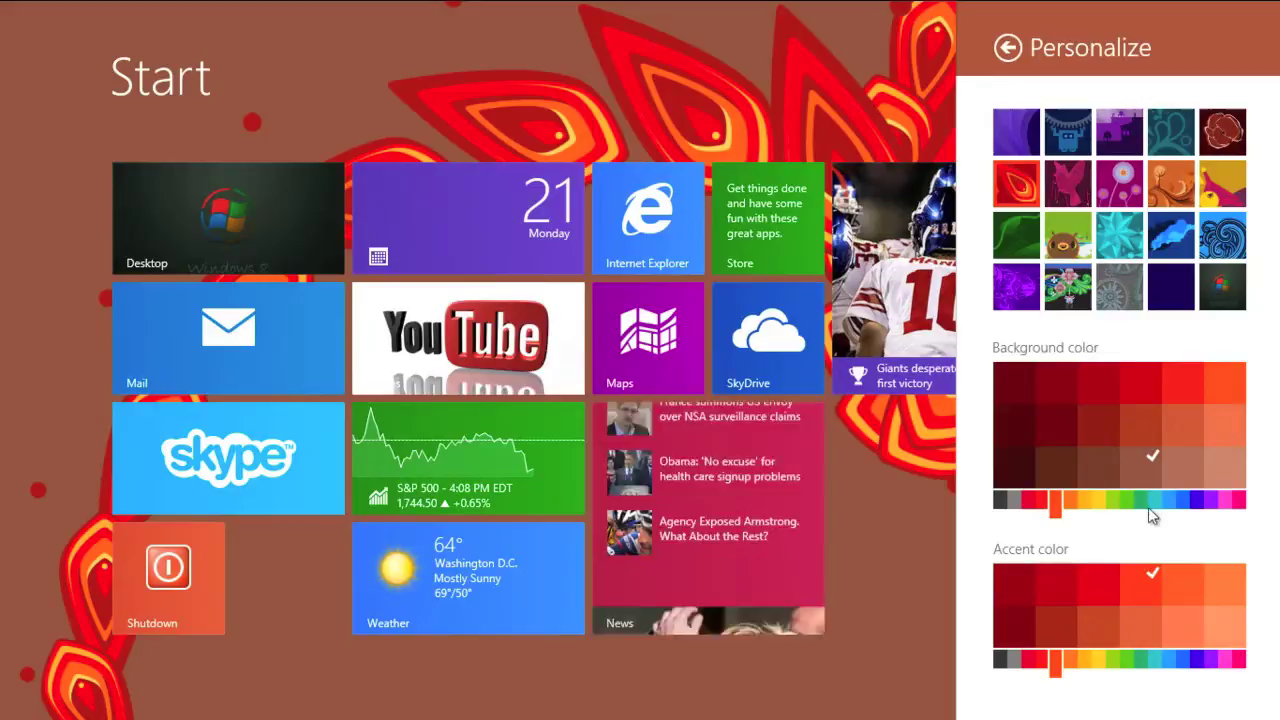
pyautogui.click(1152, 500)
# - Set the accent color to dark red and use the desktop wallpaper as the Start screen background
pyautogui.click(1134, 610)
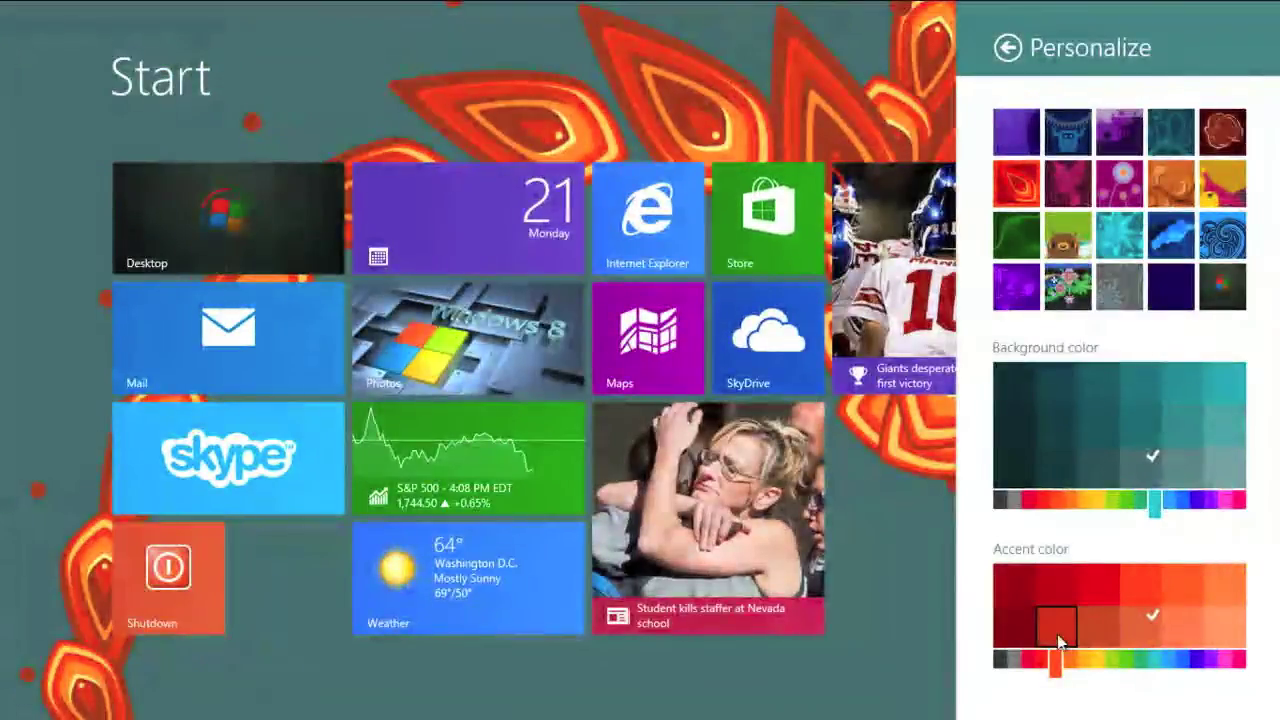
pyautogui.click(1054, 628)
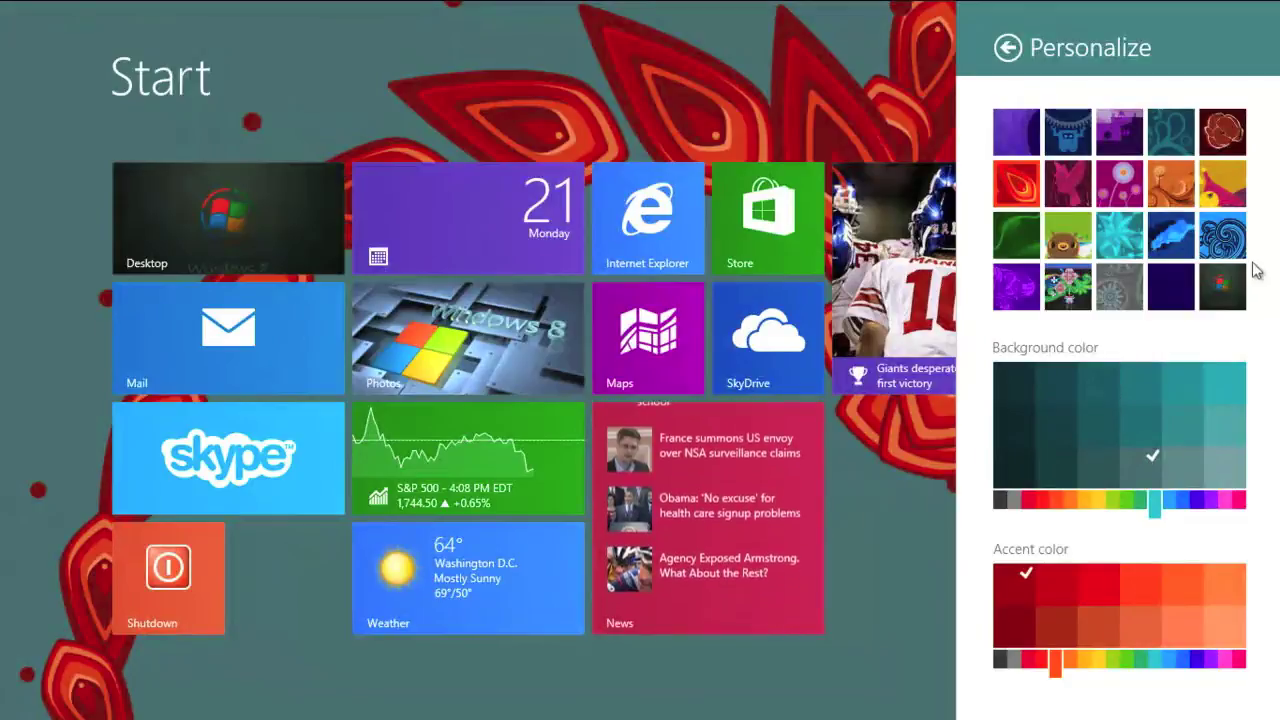
pyautogui.click(1221, 296)
pyautogui.click(836, 106)
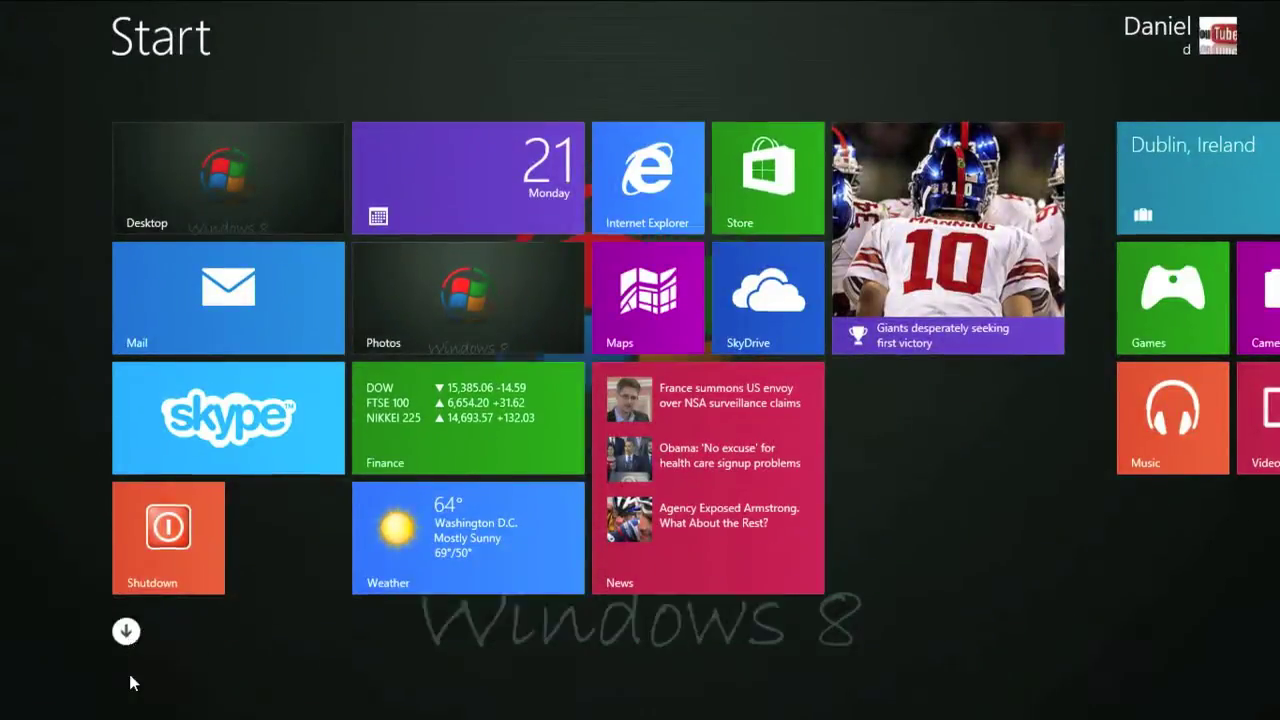
# - Open the Apps view, look through the installed apps sorted by name, and return to the Start screen
pyautogui.click(126, 631)
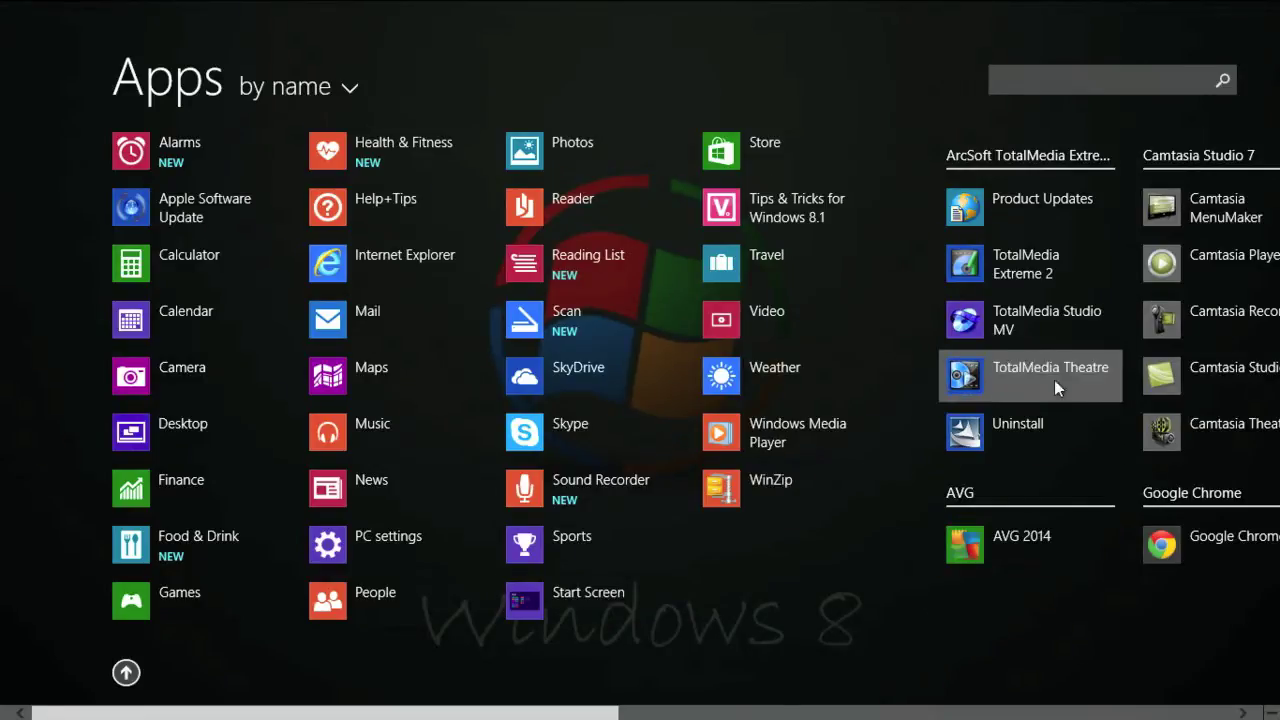
pyautogui.scroll(-10, 1054, 380)
pyautogui.scroll(5, 990, 440)
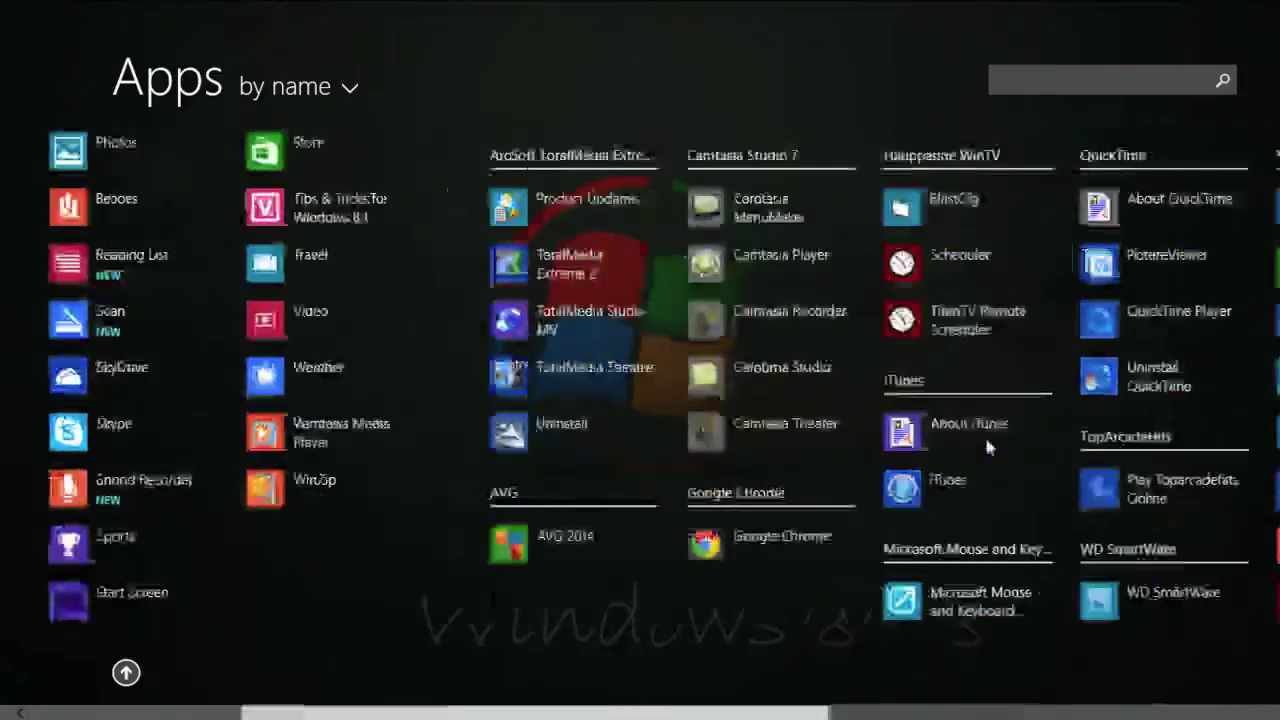
pyautogui.scroll(4, 984, 434)
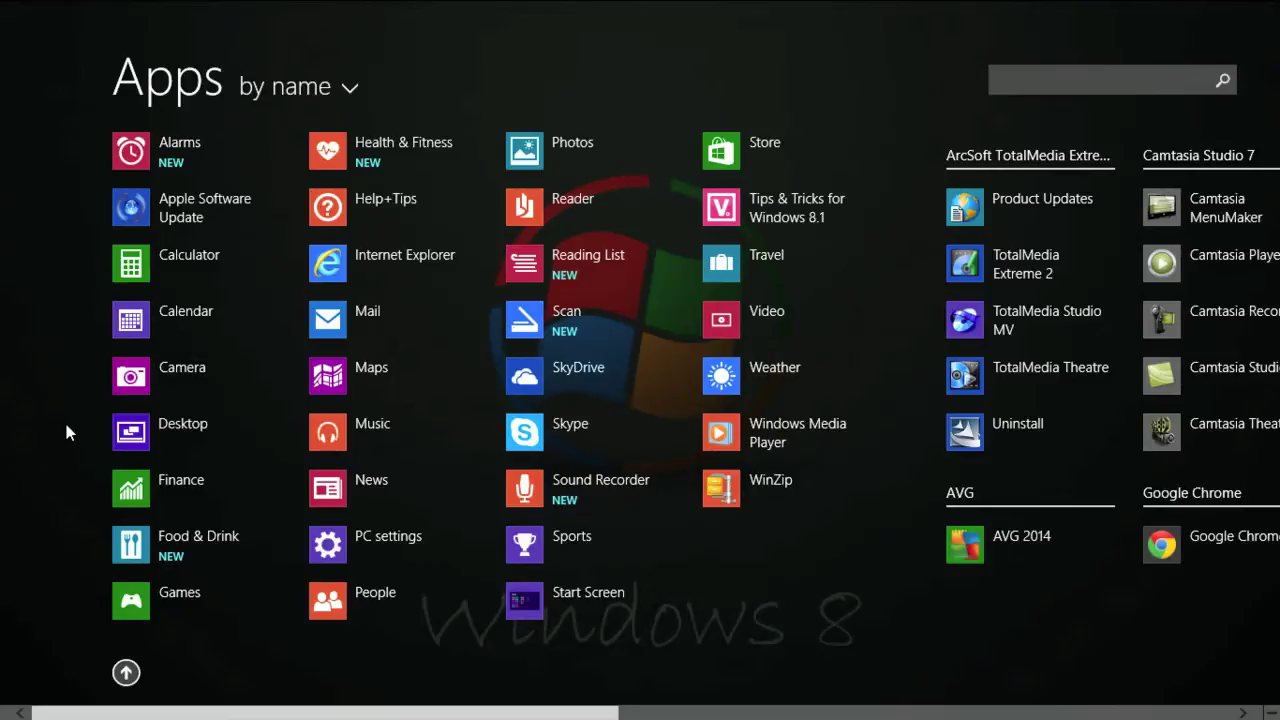
pyautogui.click(125, 673)
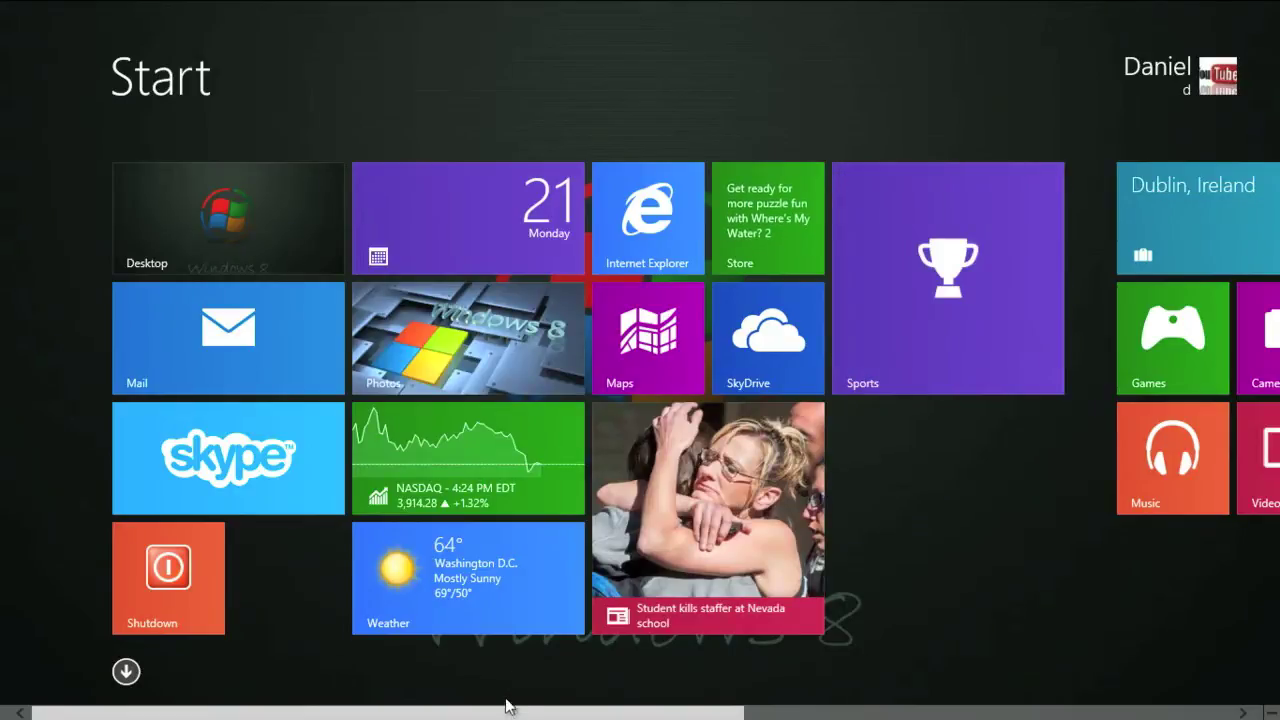
# - Switch to the running Sports app and insert the News app on its left in a split view
pyautogui.moveTo(18, 149)
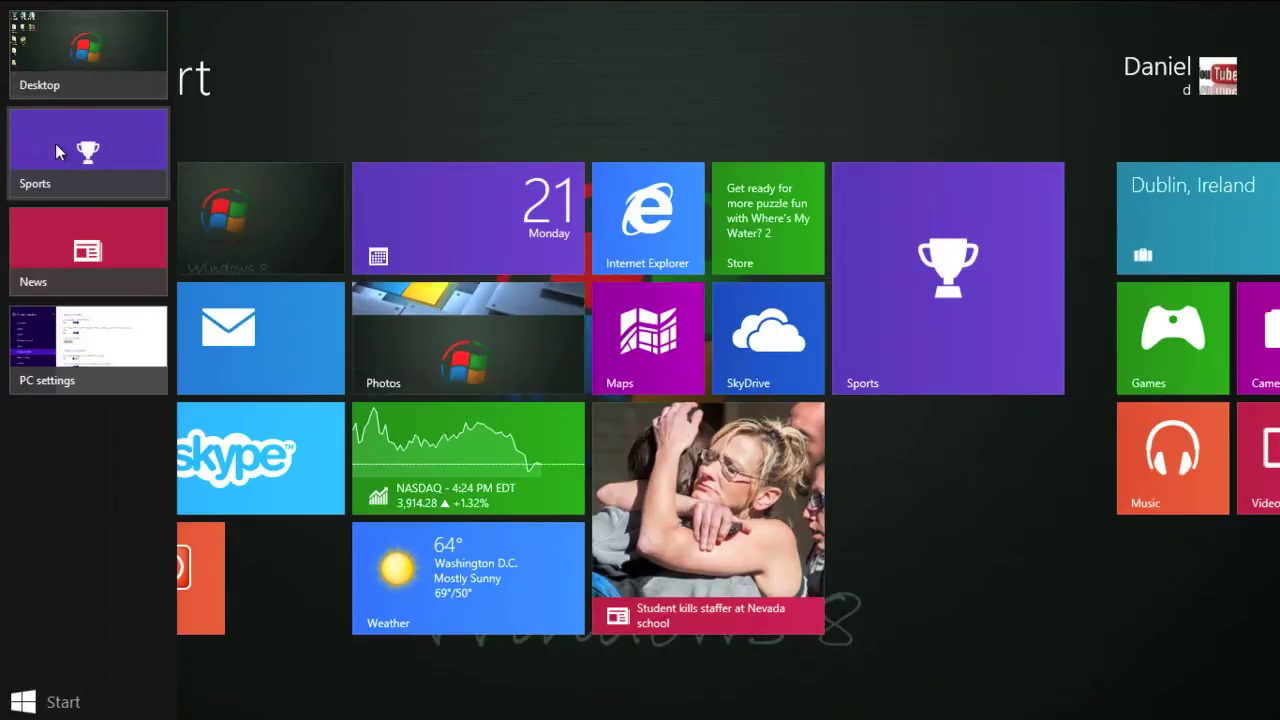
pyautogui.click(55, 150)
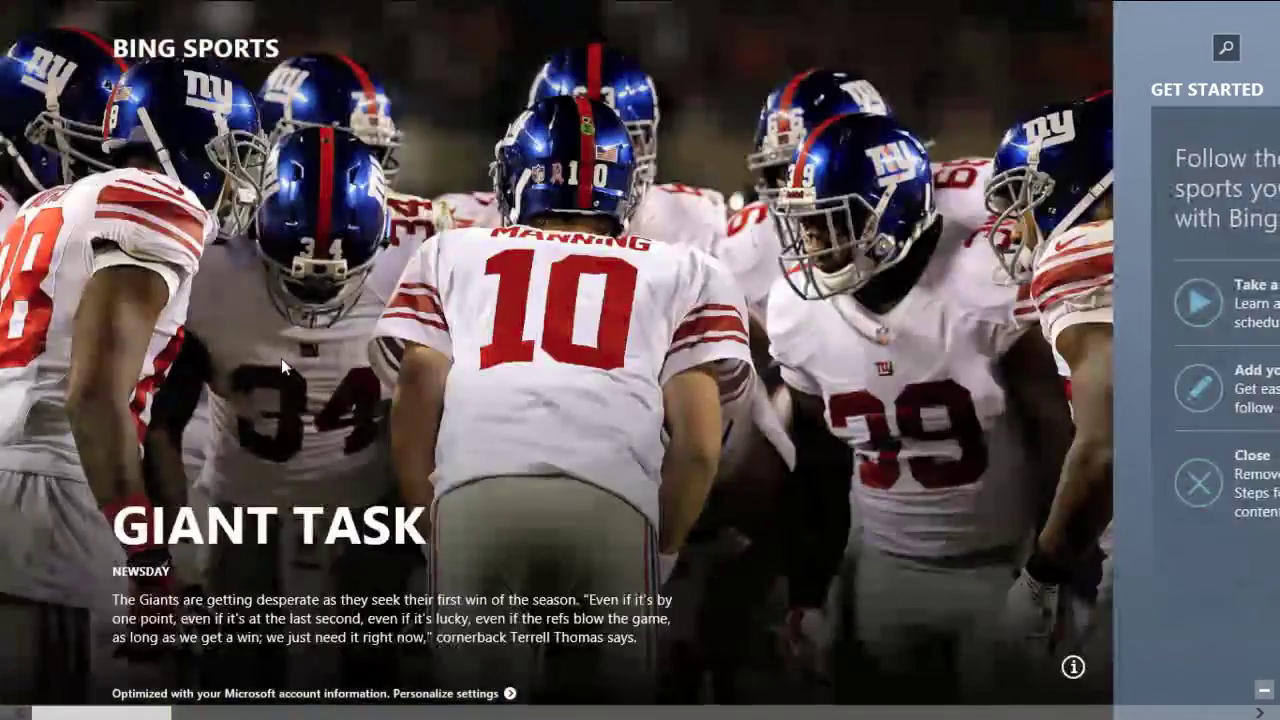
pyautogui.moveTo(14, 155)
pyautogui.rightClick(66, 173)
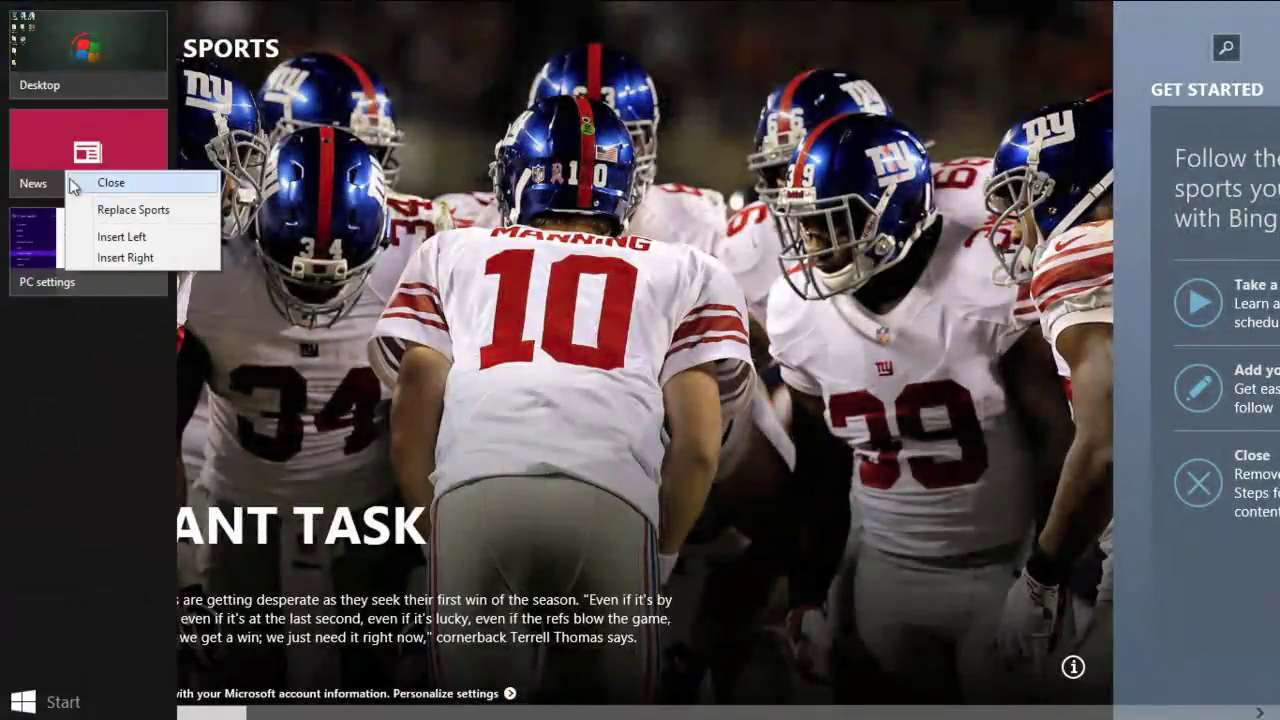
pyautogui.click(135, 236)
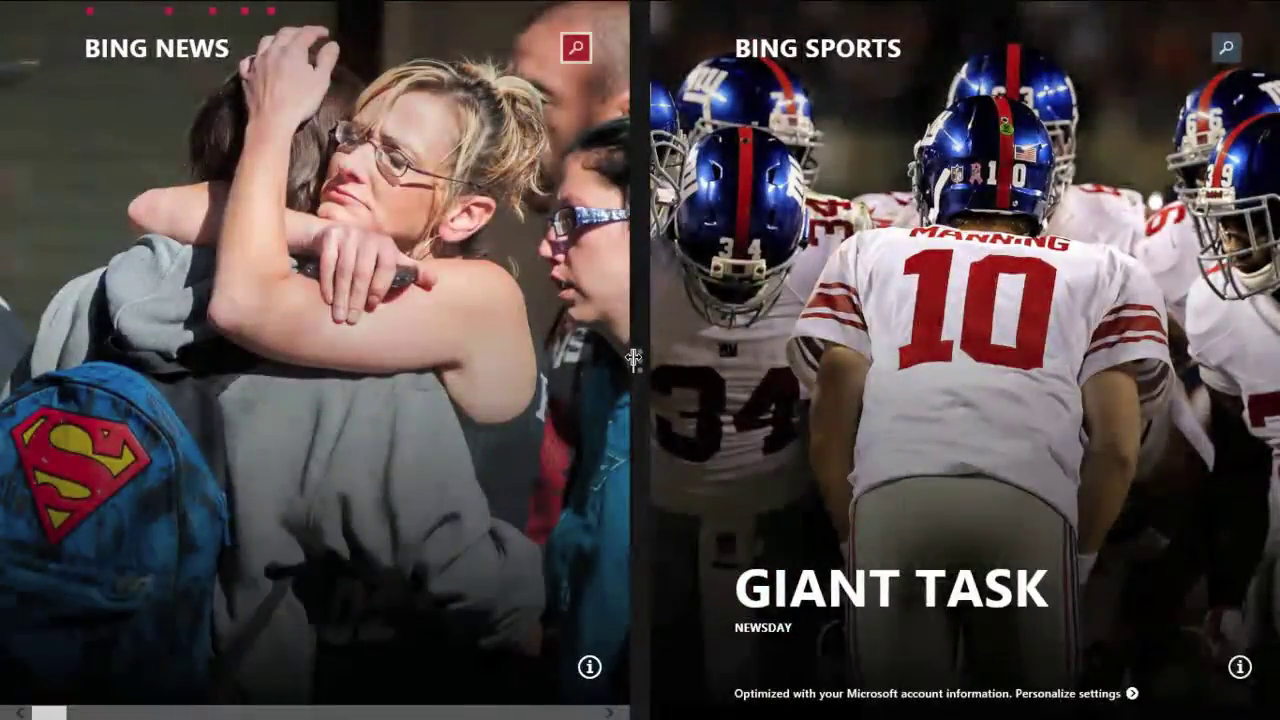
# - Resize the split view so News takes up more width than Sports, and reveal the thumbnail for switching back to the desktop
pyautogui.moveTo(634, 360); pyautogui.dragTo(800, 360)
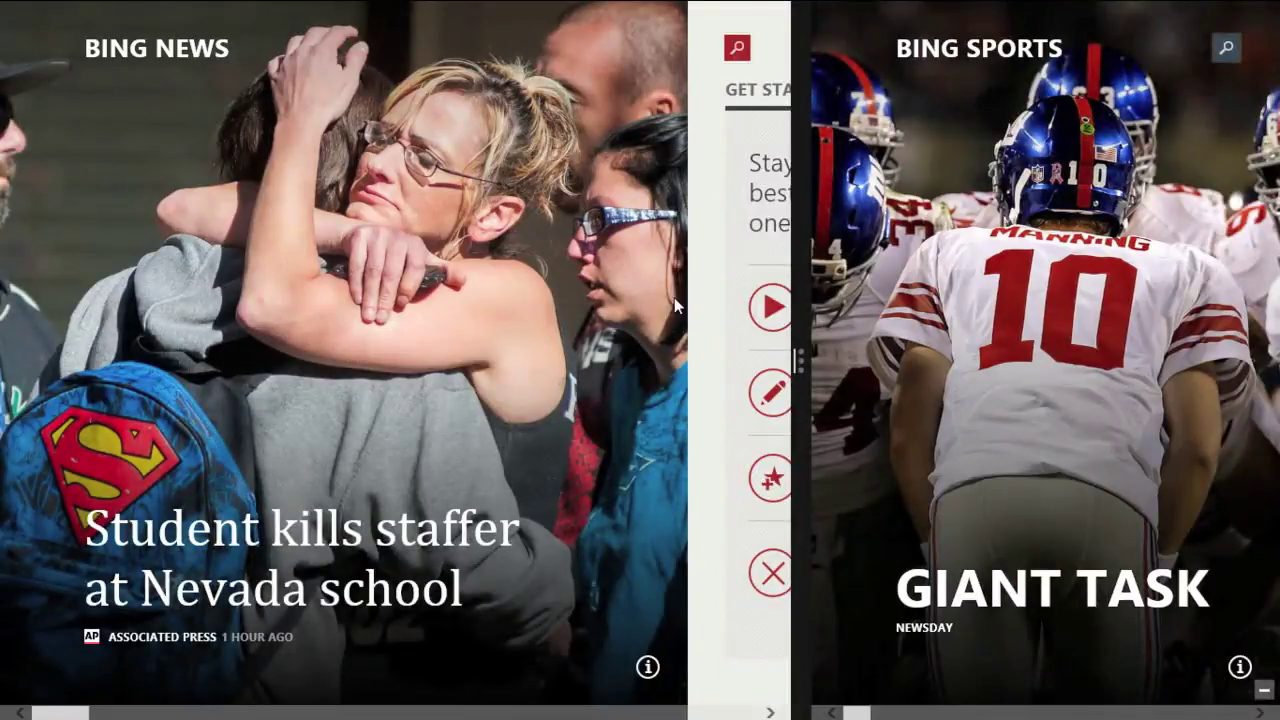
pyautogui.moveTo(796, 360); pyautogui.dragTo(640, 366)
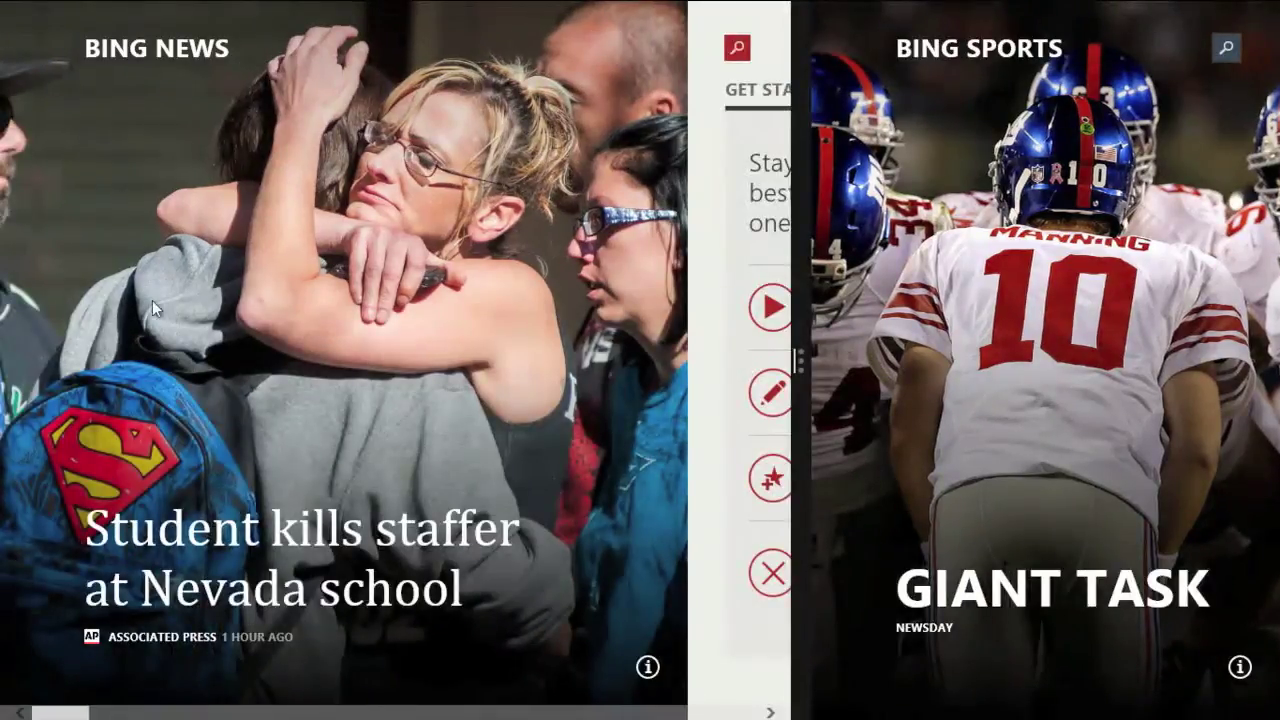
pyautogui.moveTo(3, 8)
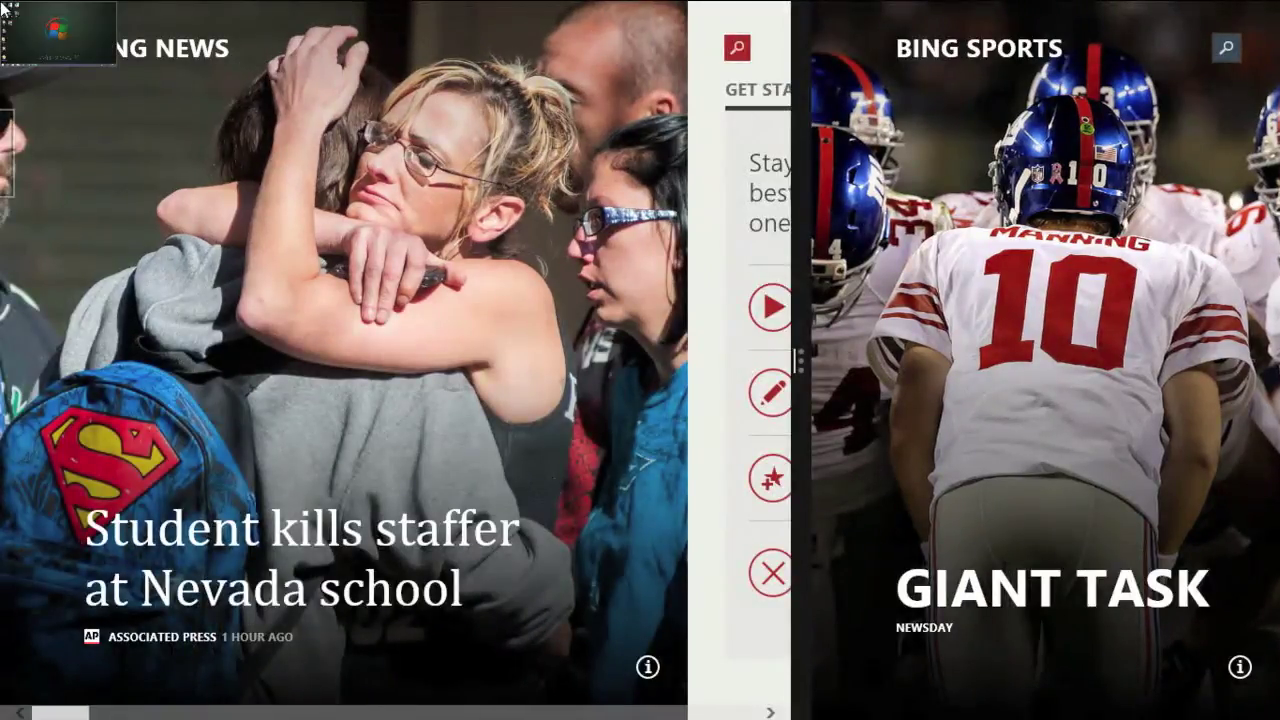
pyautogui.moveTo(8, 122)
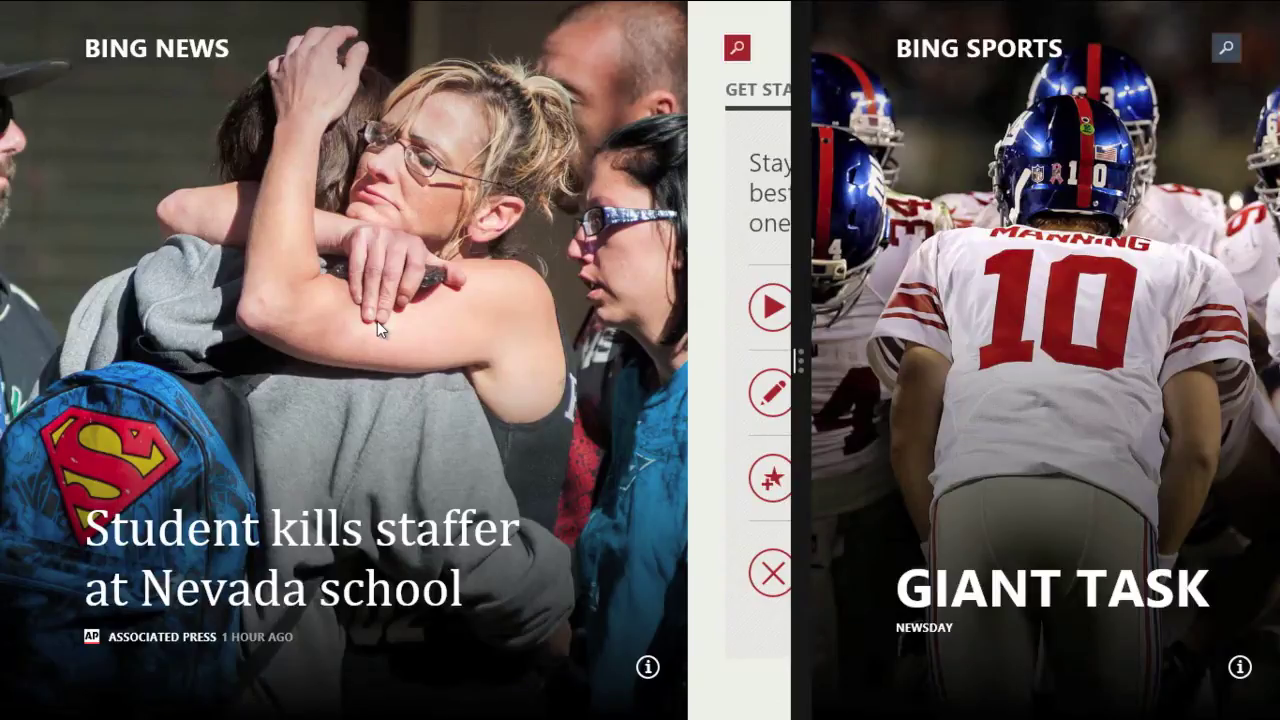
# - Return to the desktop and search everywhere for "all games and tech" through the Search charm
pyautogui.press('super+d')
pyautogui.moveTo(1265, 631)
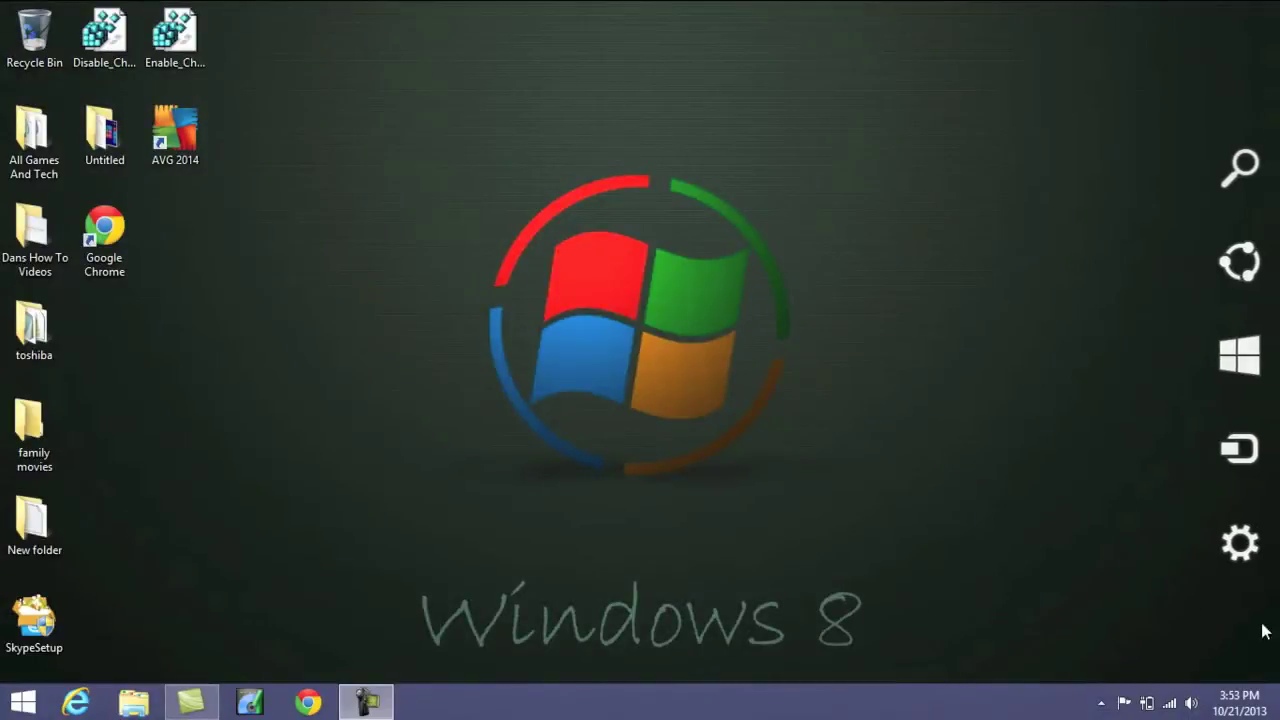
pyautogui.moveTo(1222, 313)
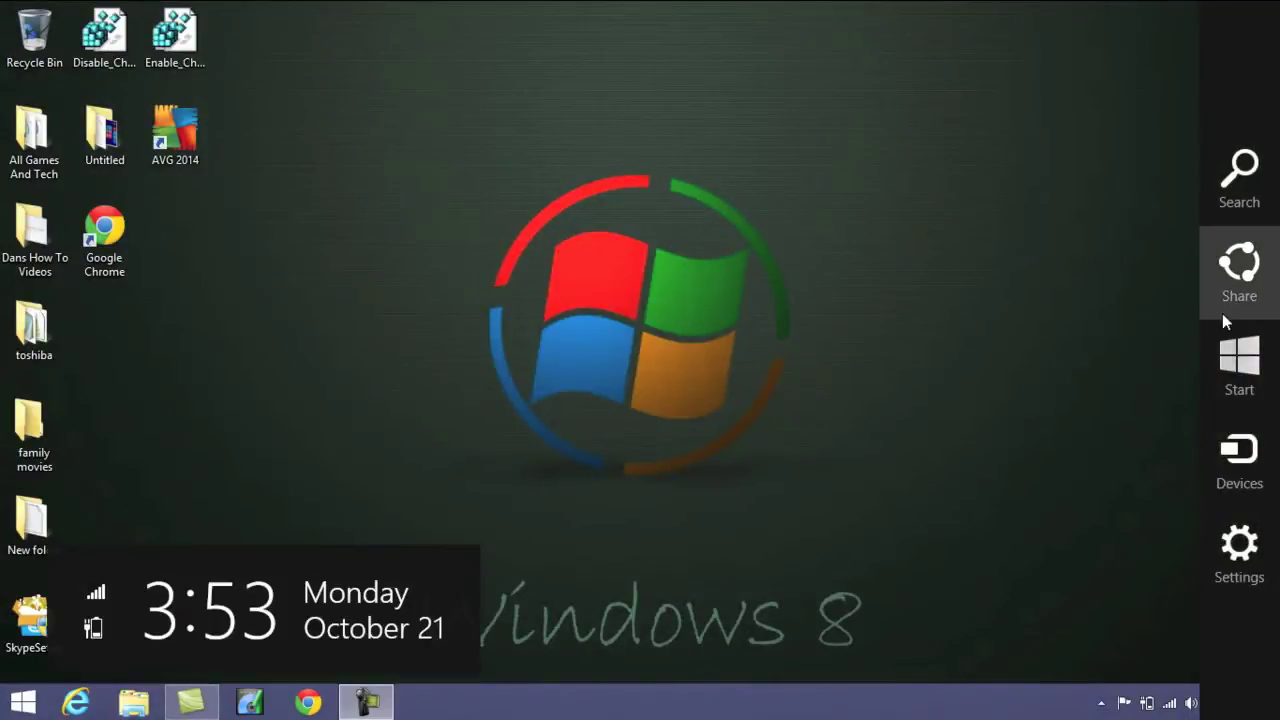
pyautogui.click(1221, 190)
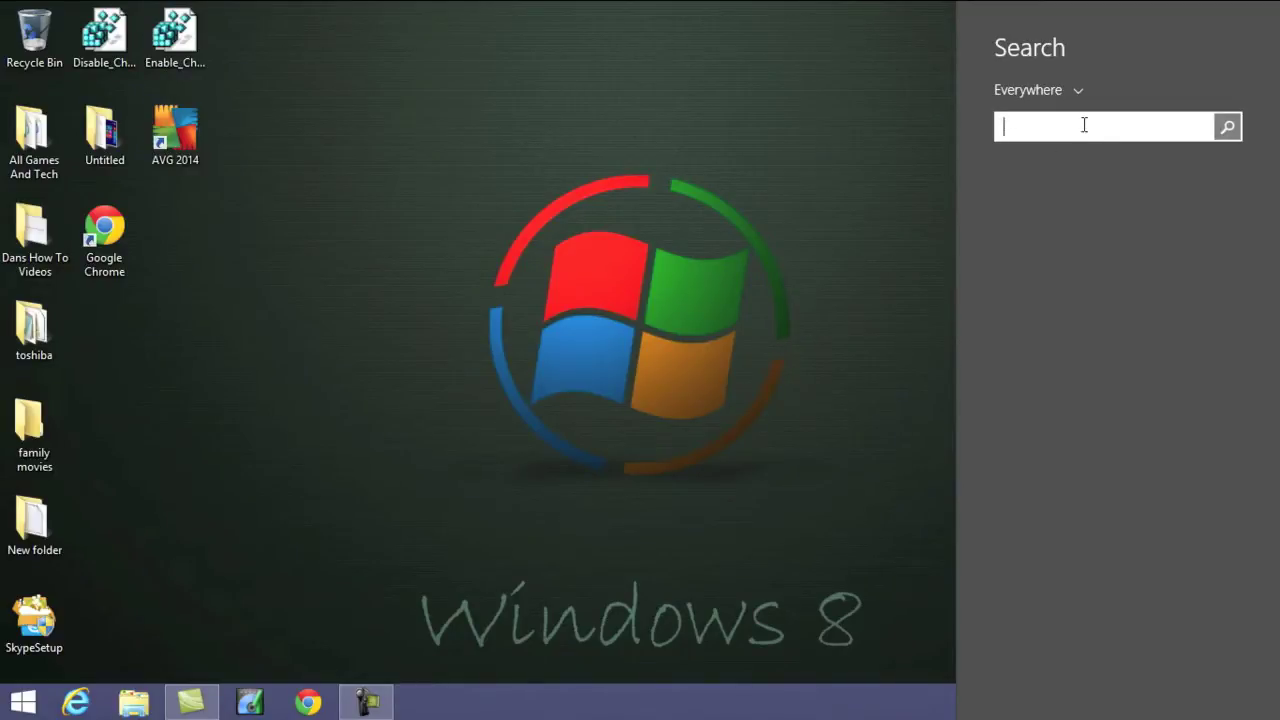
pyautogui.write('all games and tech')
pyautogui.press('Return')
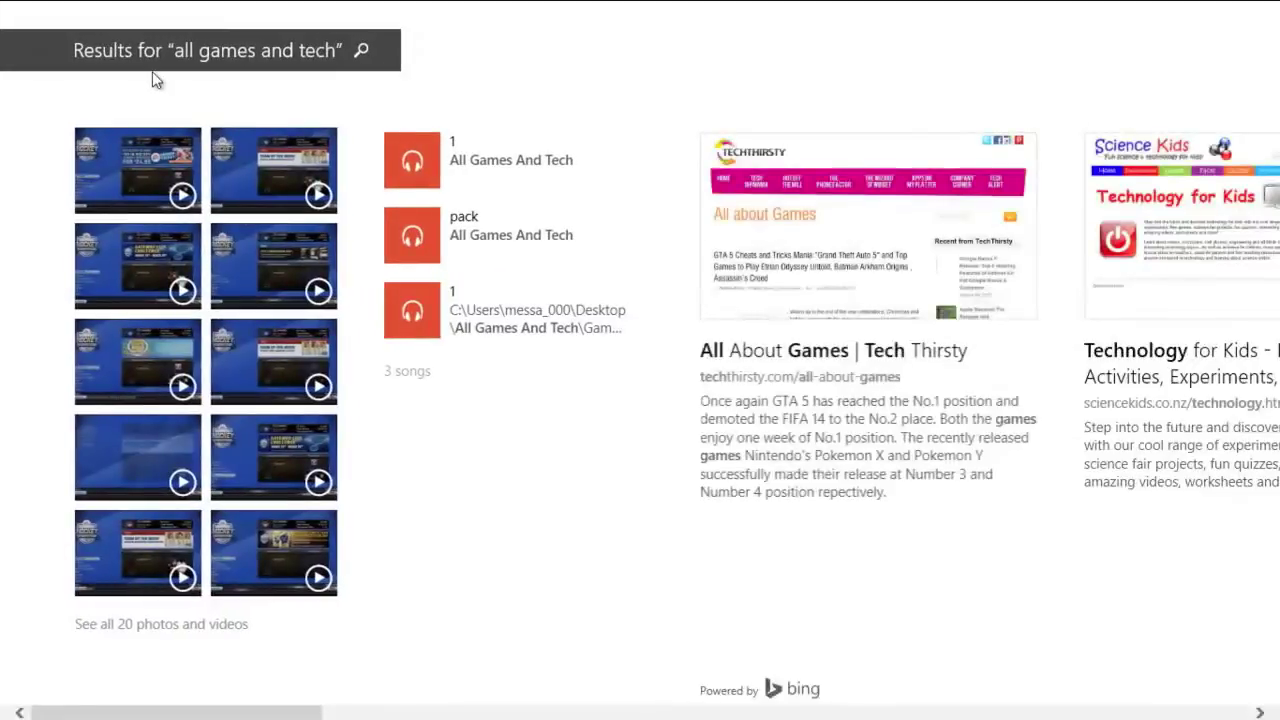
# - Look through the local and web search results and open the "Community Forums - The Tech Game" page
pyautogui.moveTo(333, 531)
pyautogui.scroll(-10, 527, 498)
pyautogui.scroll(-8, 598, 397)
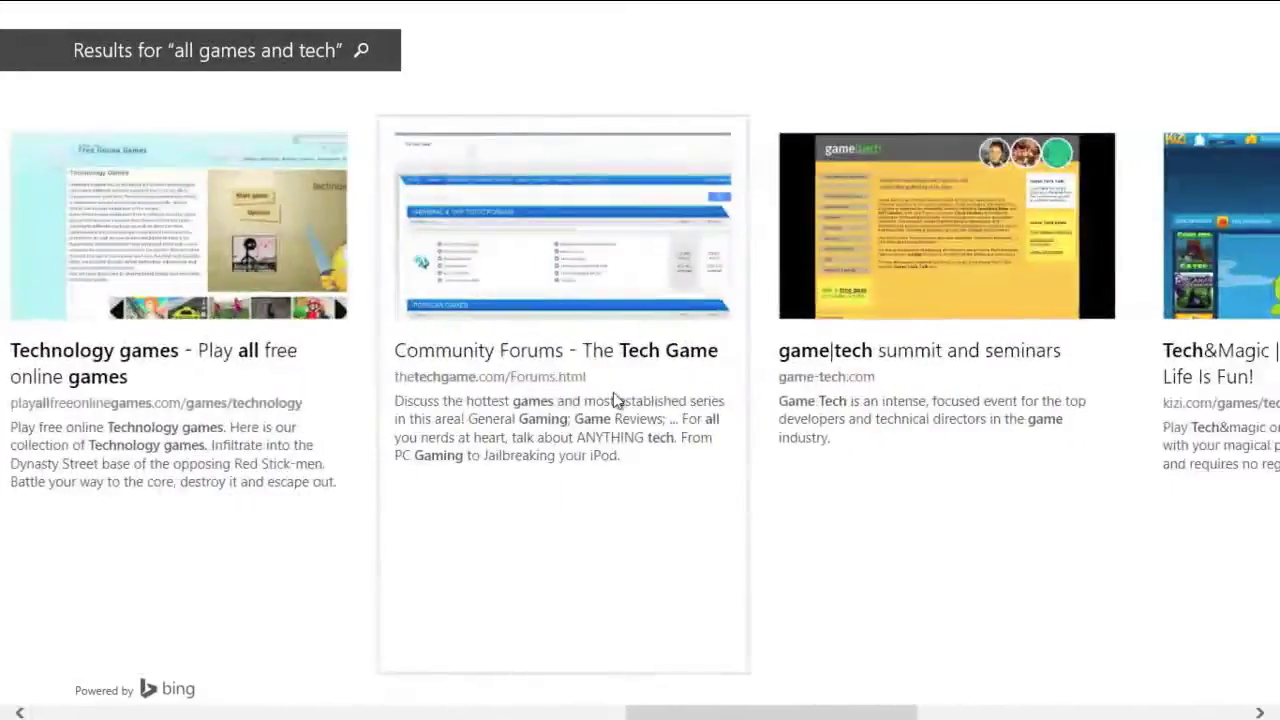
pyautogui.click(584, 352)
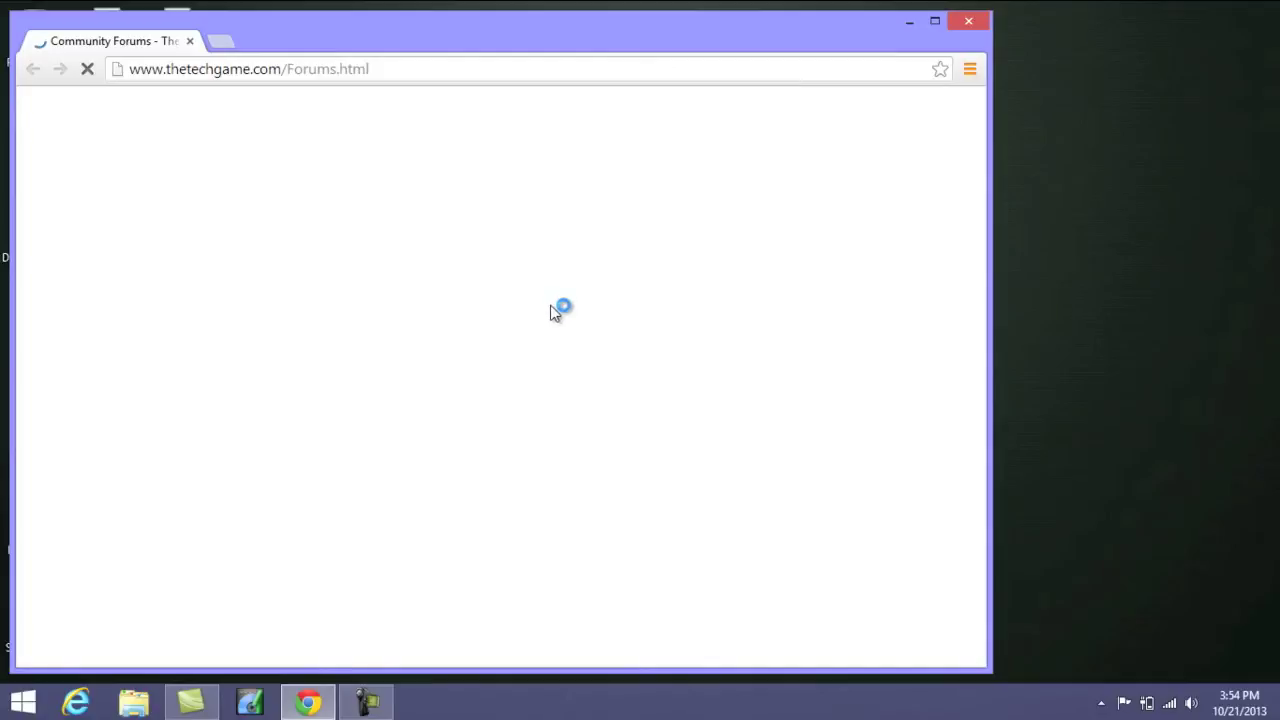
# - Open the Store from the Start screen and look through its featured apps, Picks for you, Trending and Top paid sections
pyautogui.press('super')
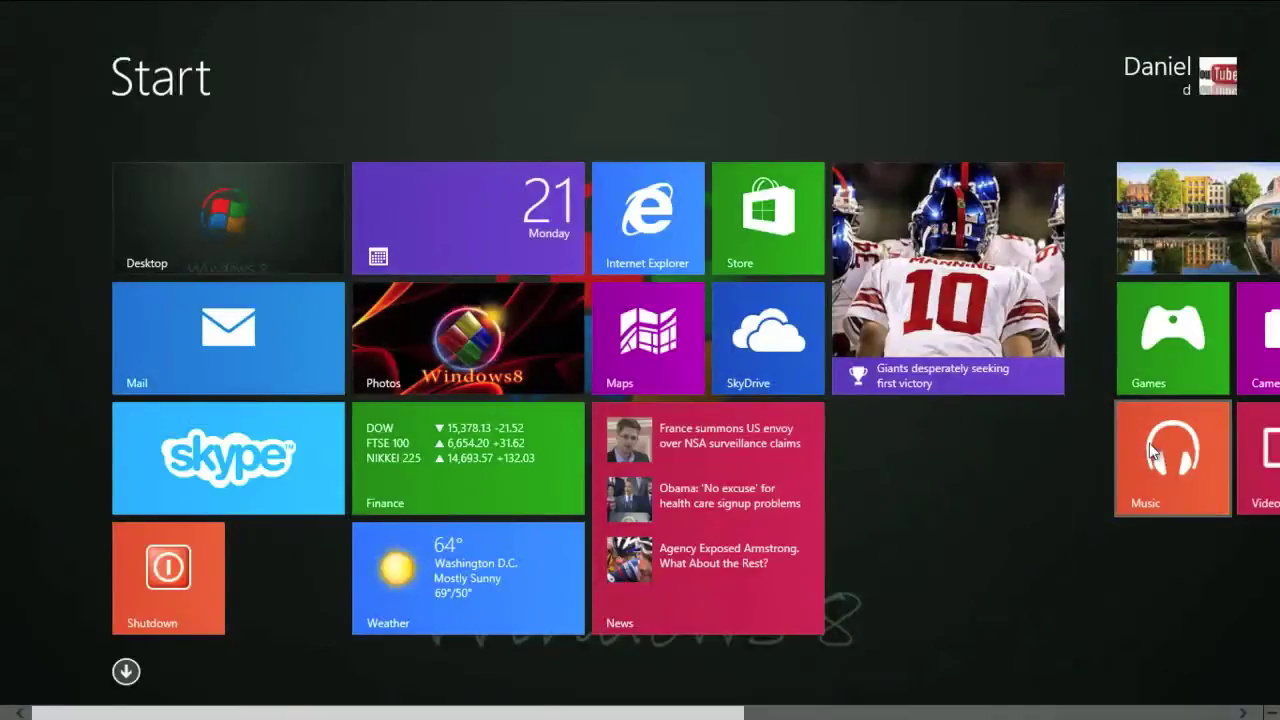
pyautogui.click(777, 250)
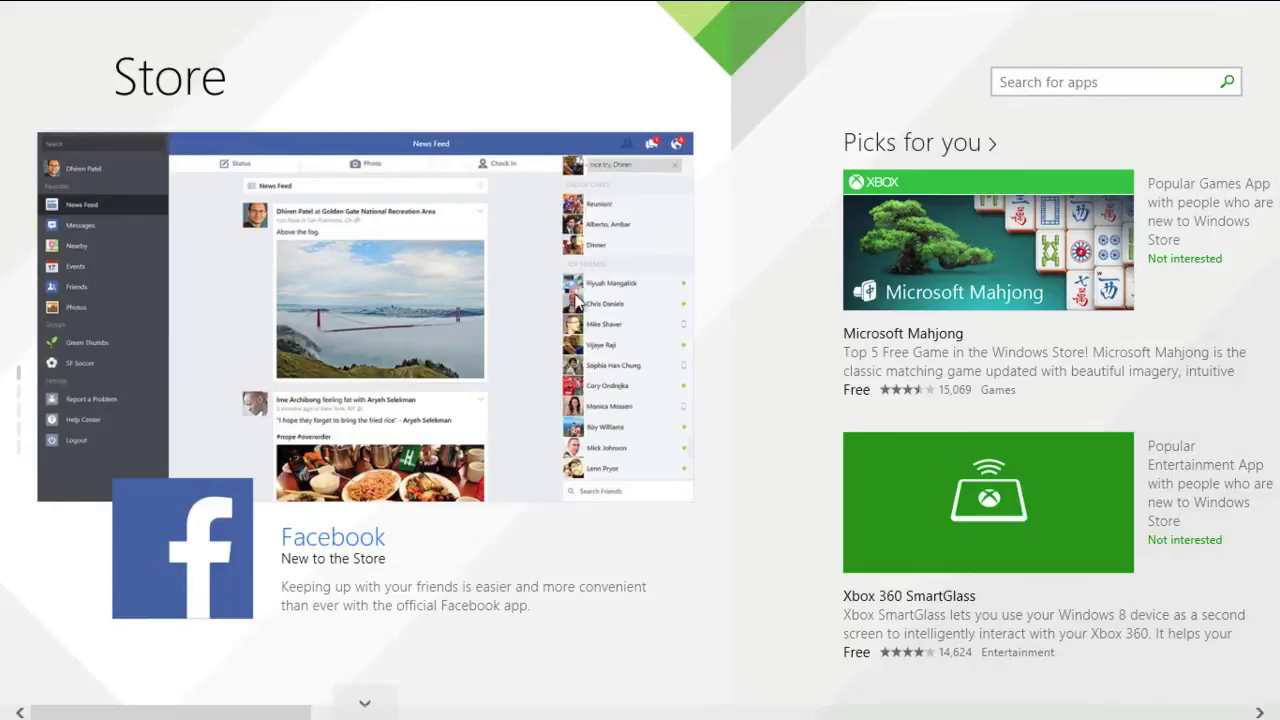
pyautogui.scroll(-2, 342, 255)
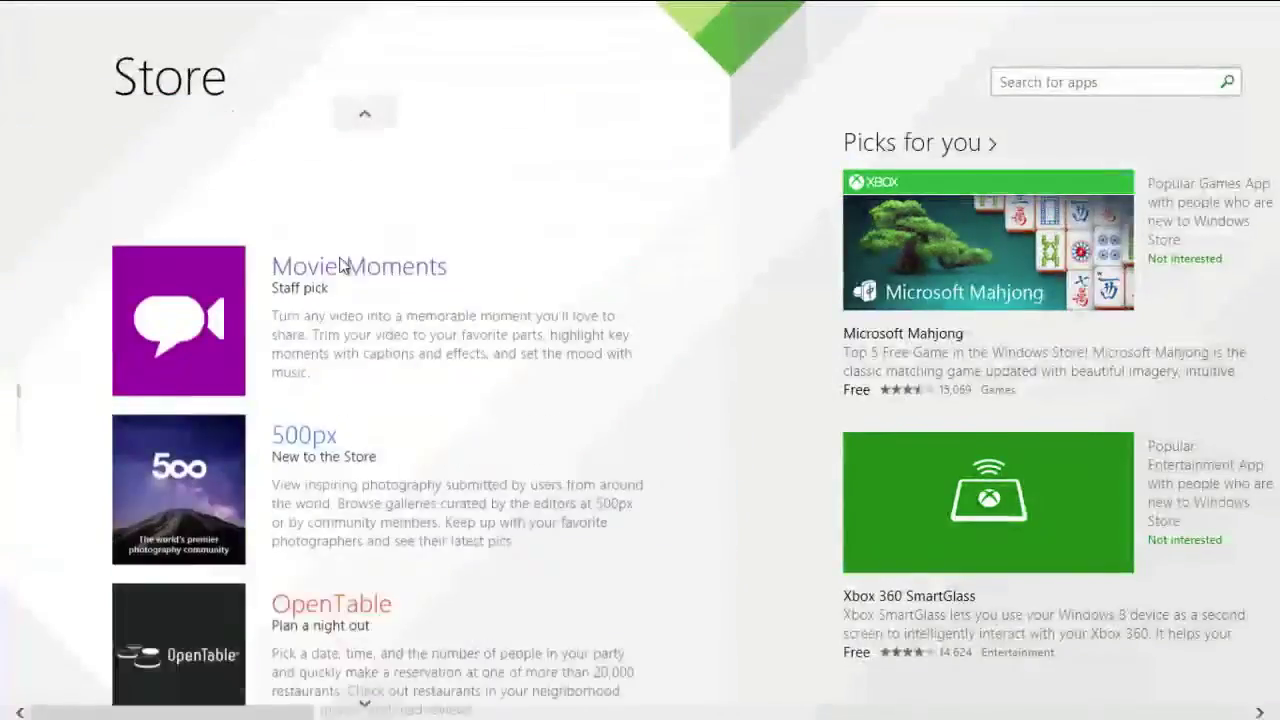
pyautogui.scroll(-1, 341, 260)
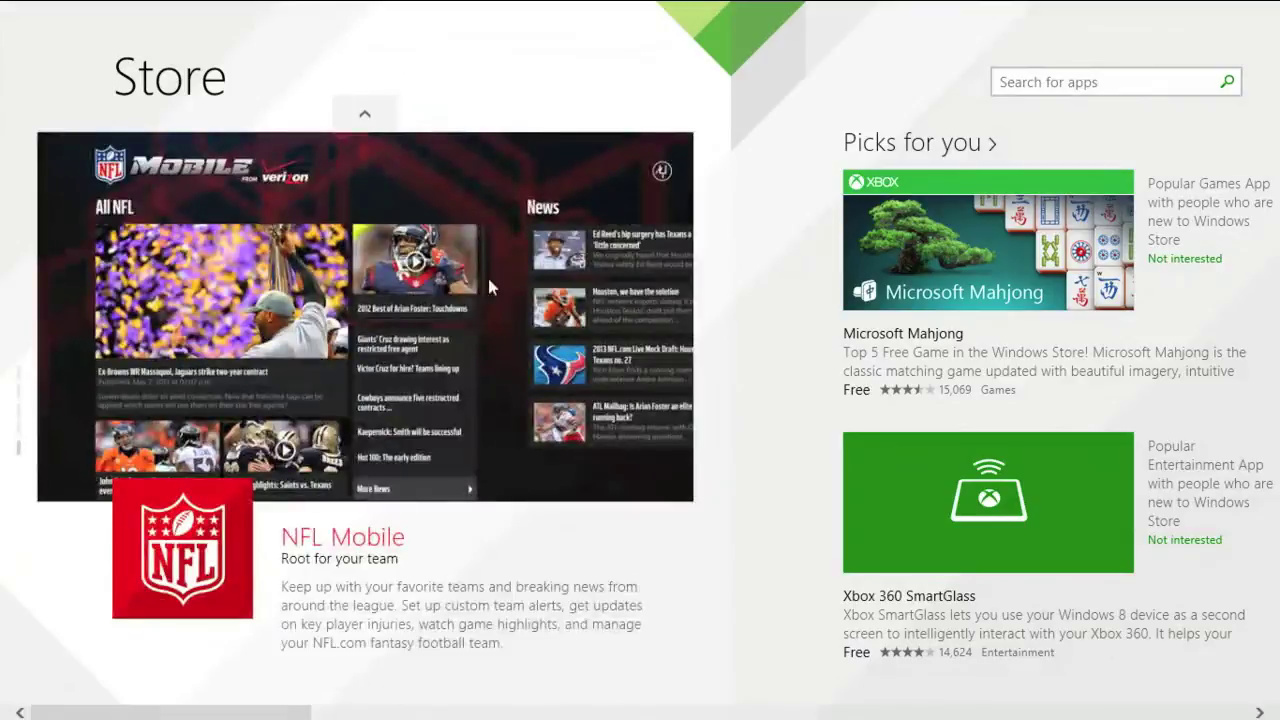
pyautogui.scroll(-5, 951, 293)
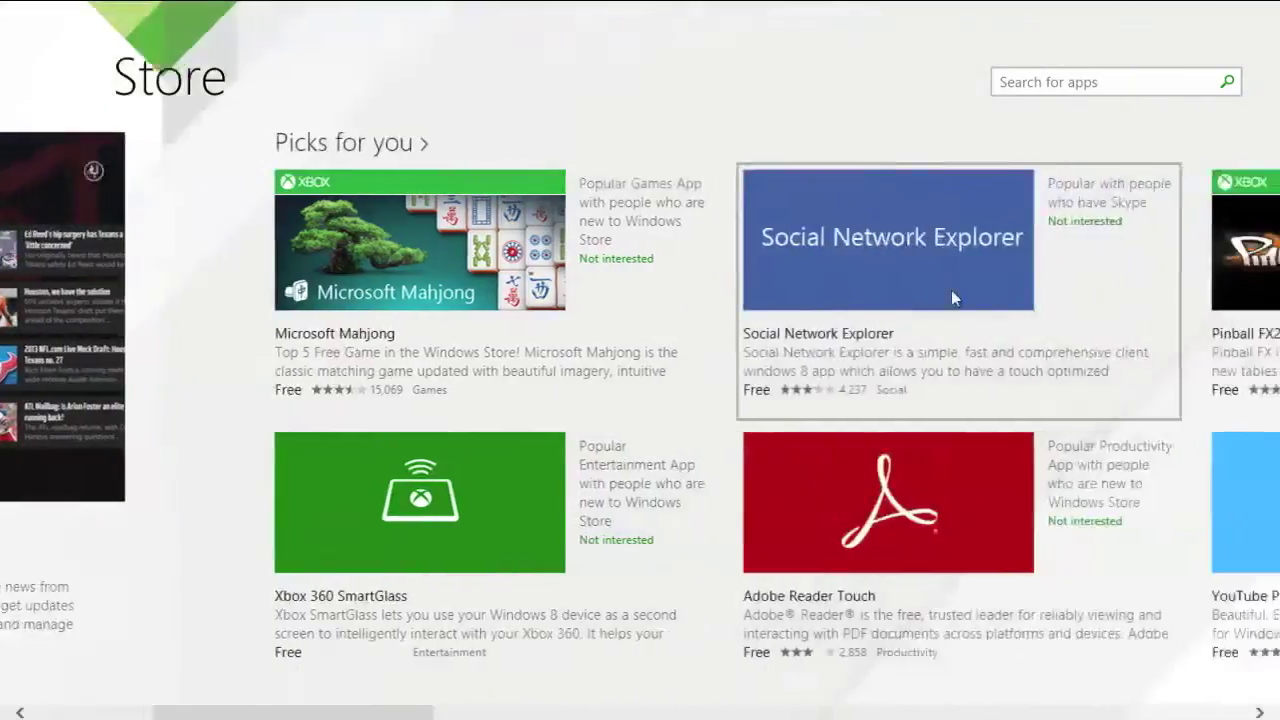
pyautogui.scroll(-5, 922, 300)
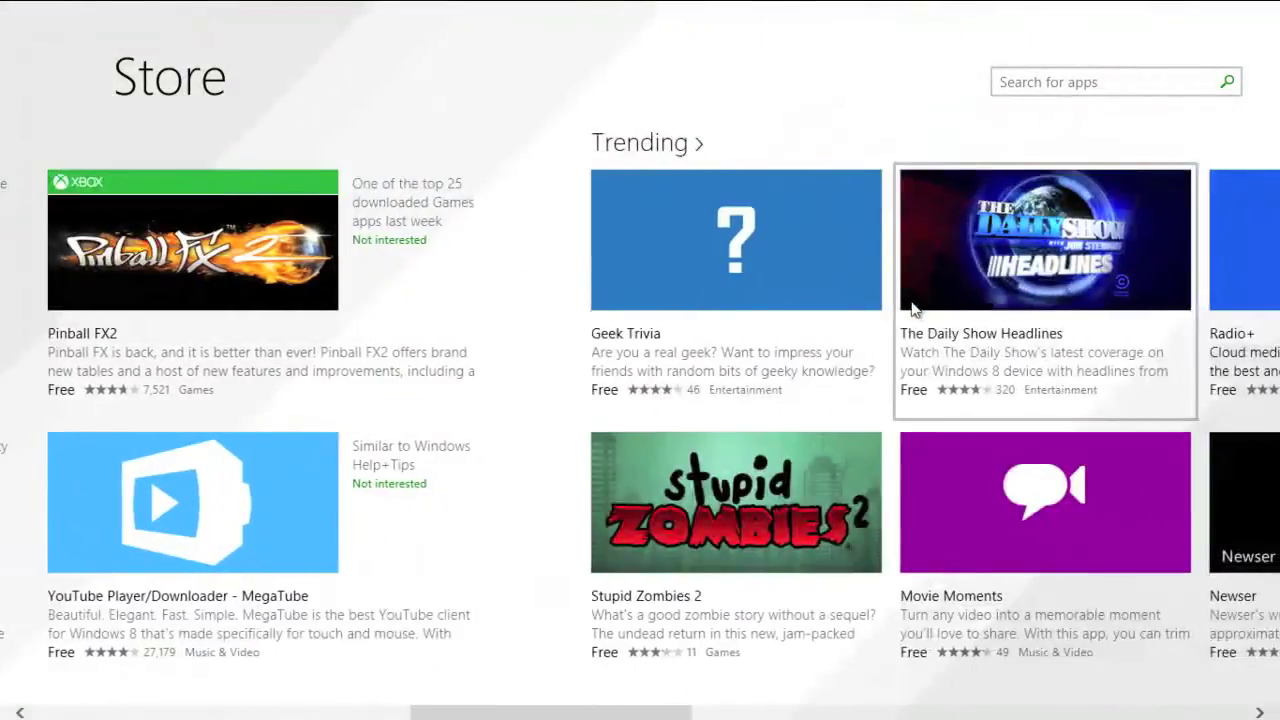
pyautogui.scroll(-5, 898, 315)
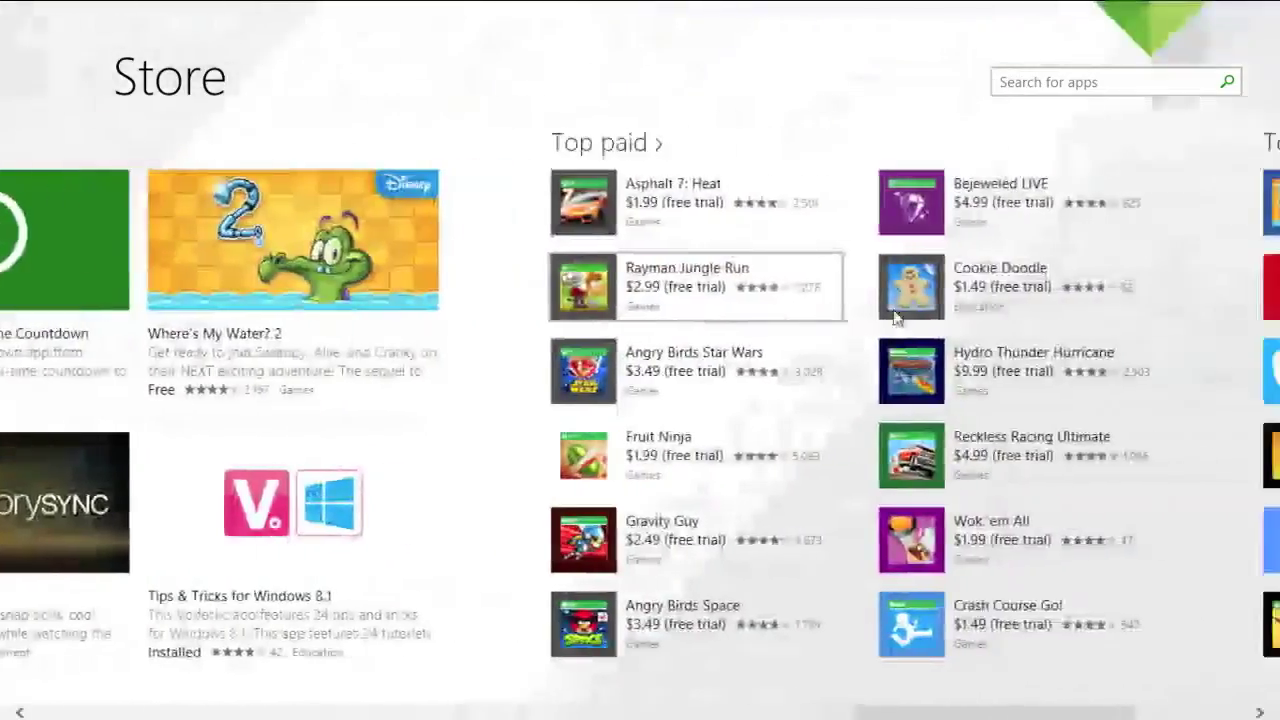
pyautogui.scroll(10, 893, 312)
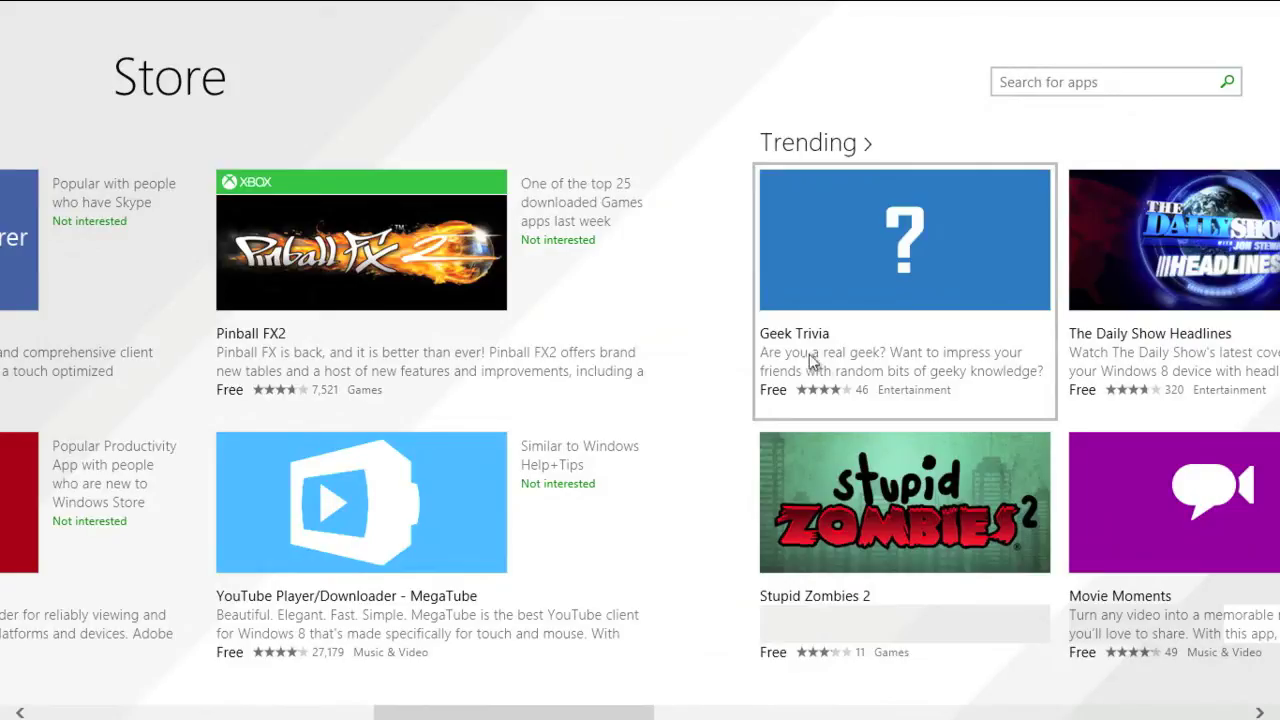
pyautogui.scroll(1, 809, 354)
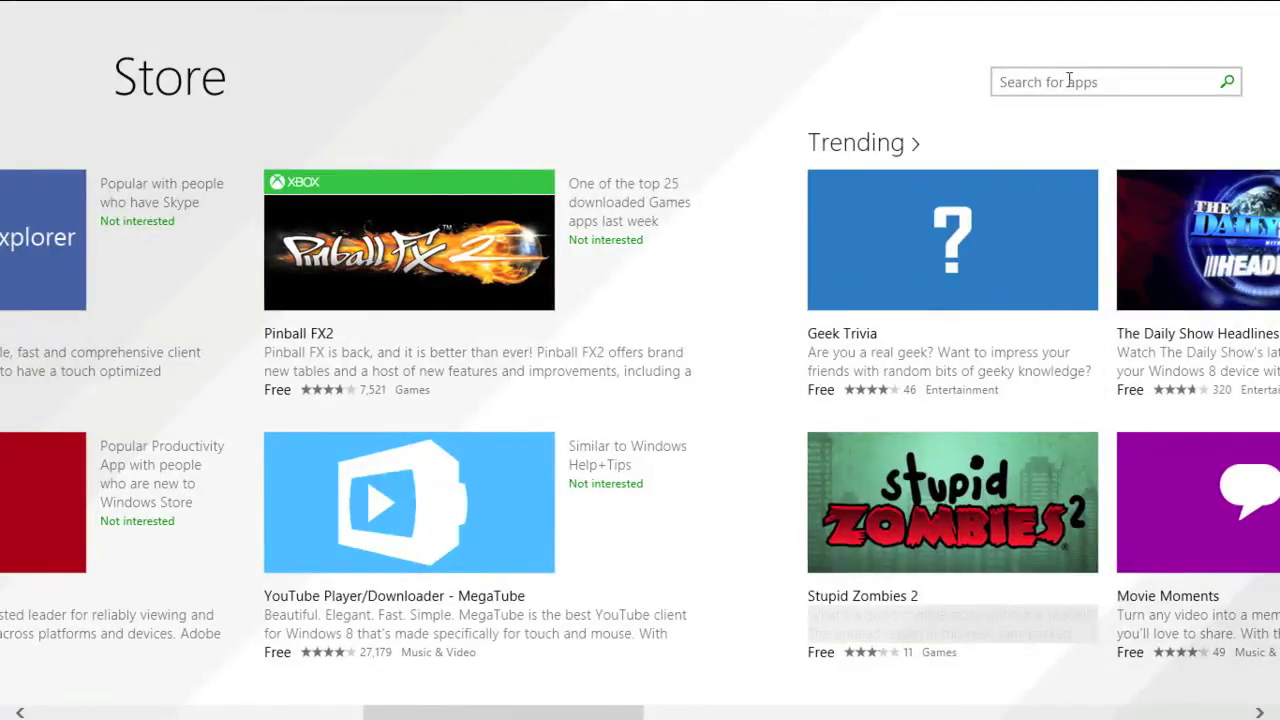
pyautogui.scroll(10, 400, 363)
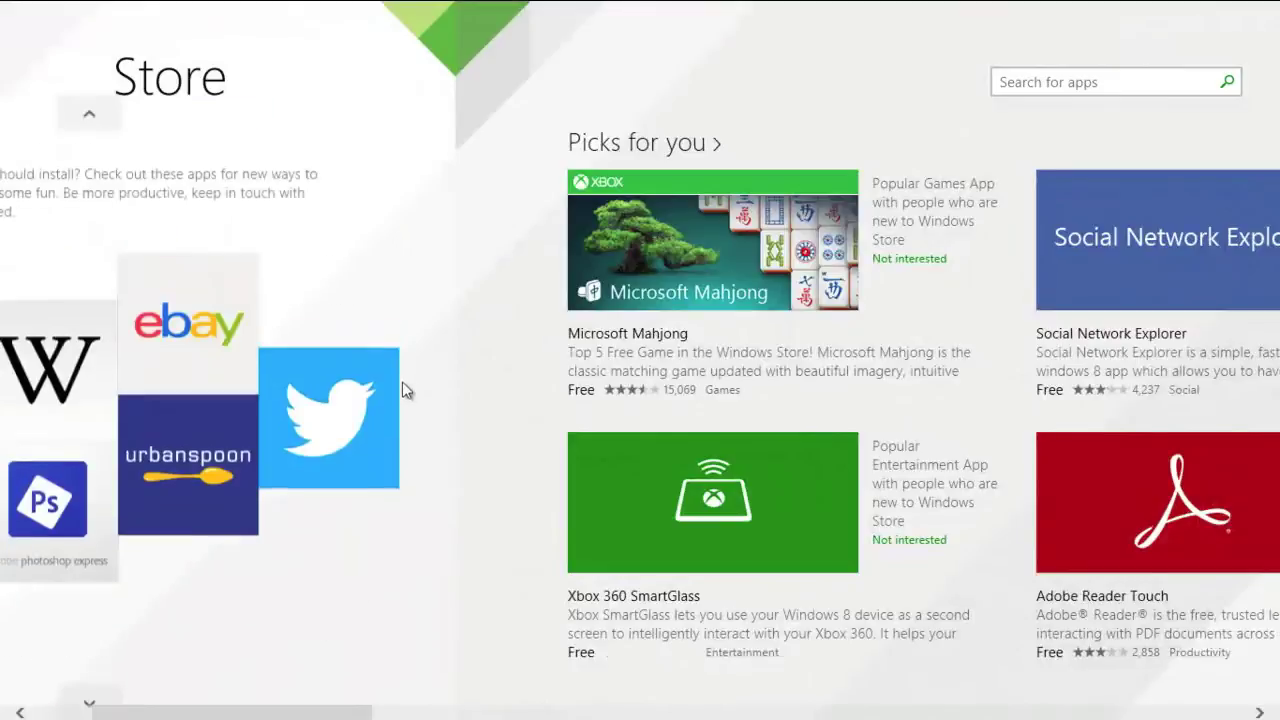
pyautogui.scroll(5, 520, 388)
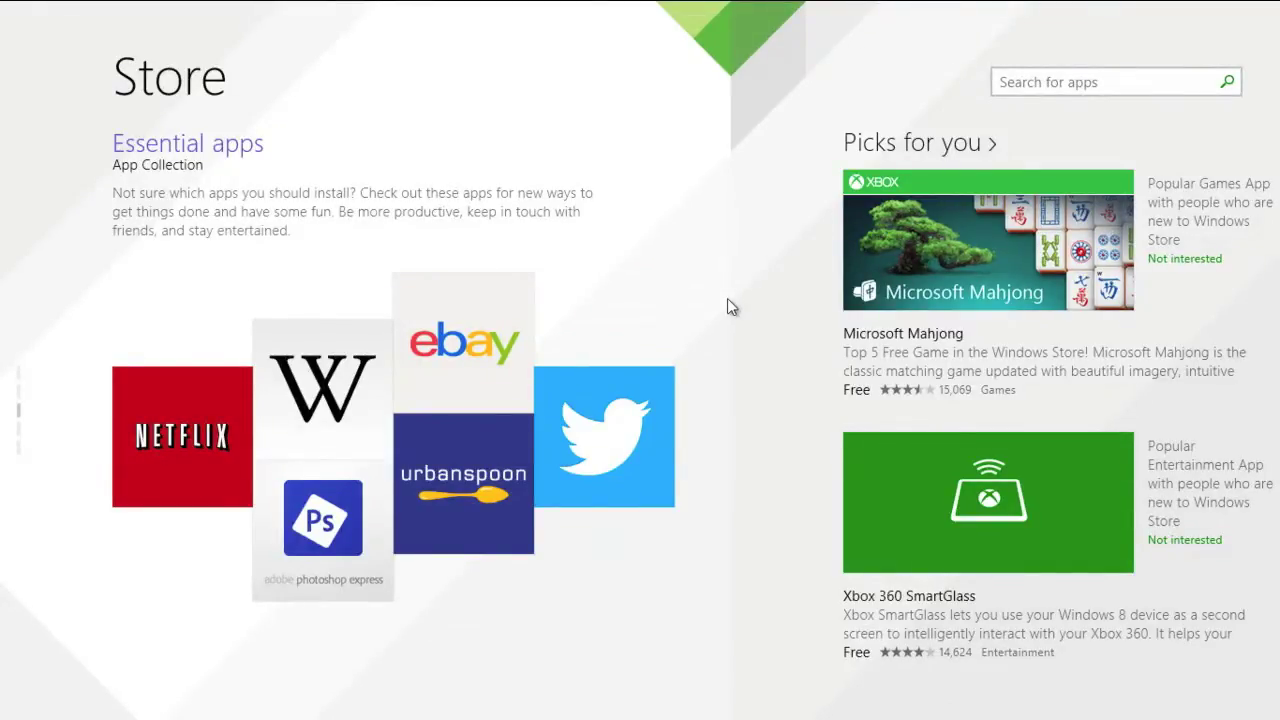
# - Return to the Start screen and open the Music app to view its welcome page
pyautogui.press('super')
pyautogui.hscroll(5, 700, 520)
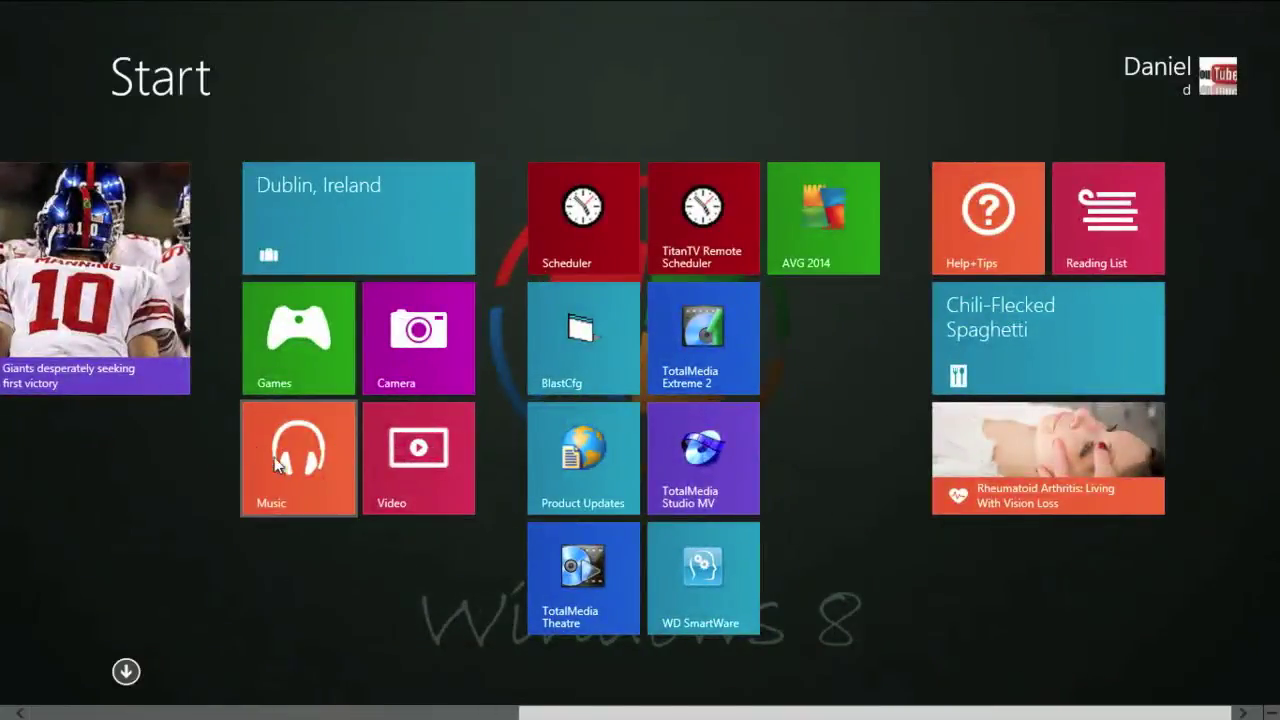
pyautogui.click(292, 467)
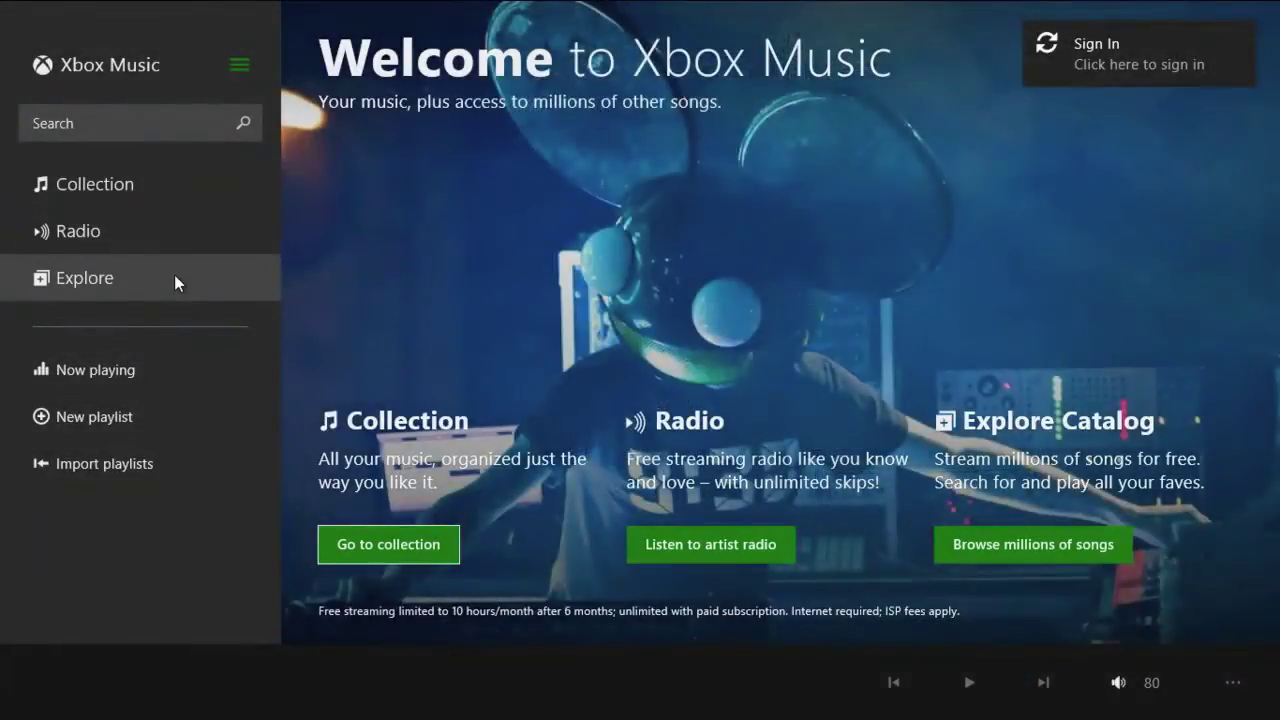
# - Open the Windows 8 wallpaper picture in the Photos app from the Start screen and start editing it
pyautogui.press('super')
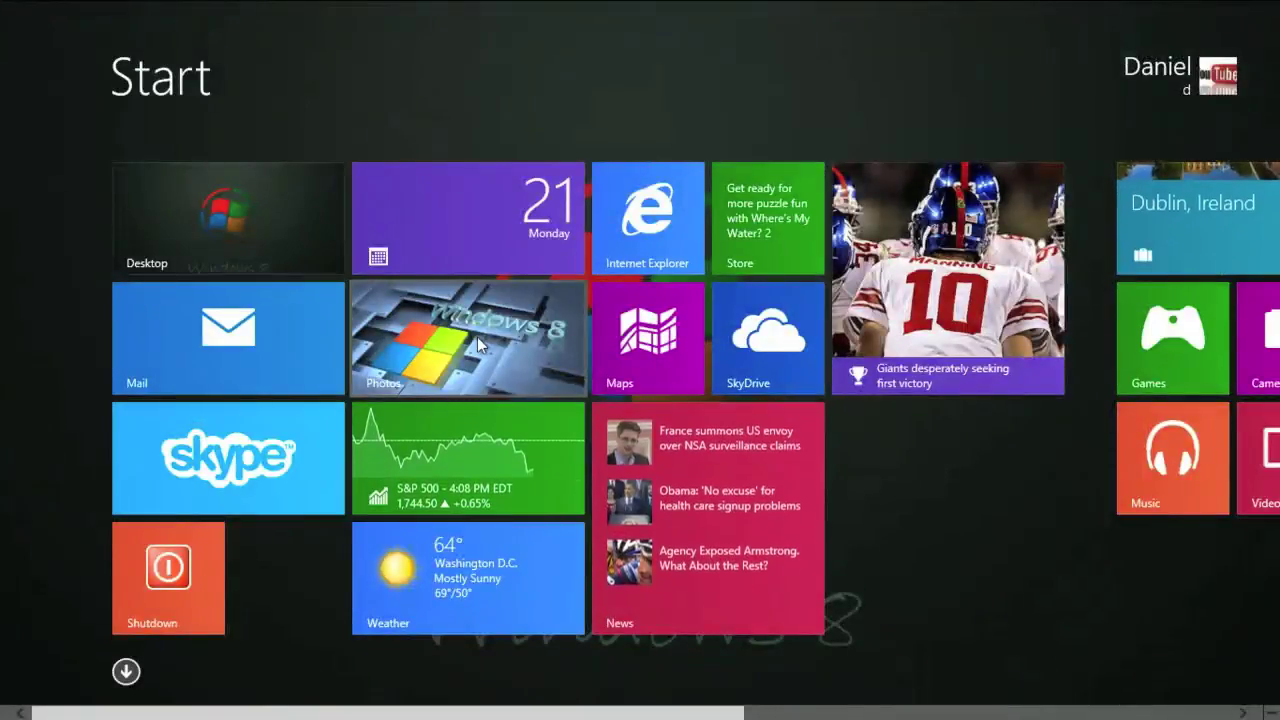
pyautogui.click(474, 342)
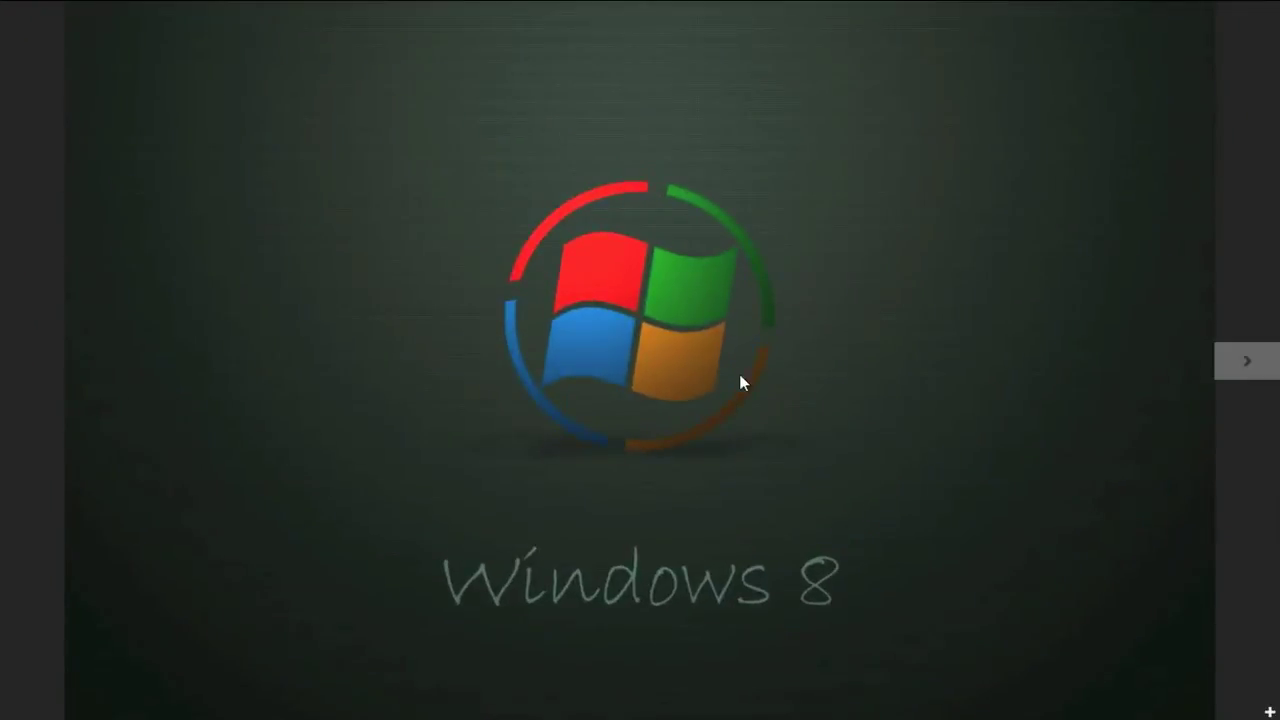
pyautogui.rightClick(982, 523)
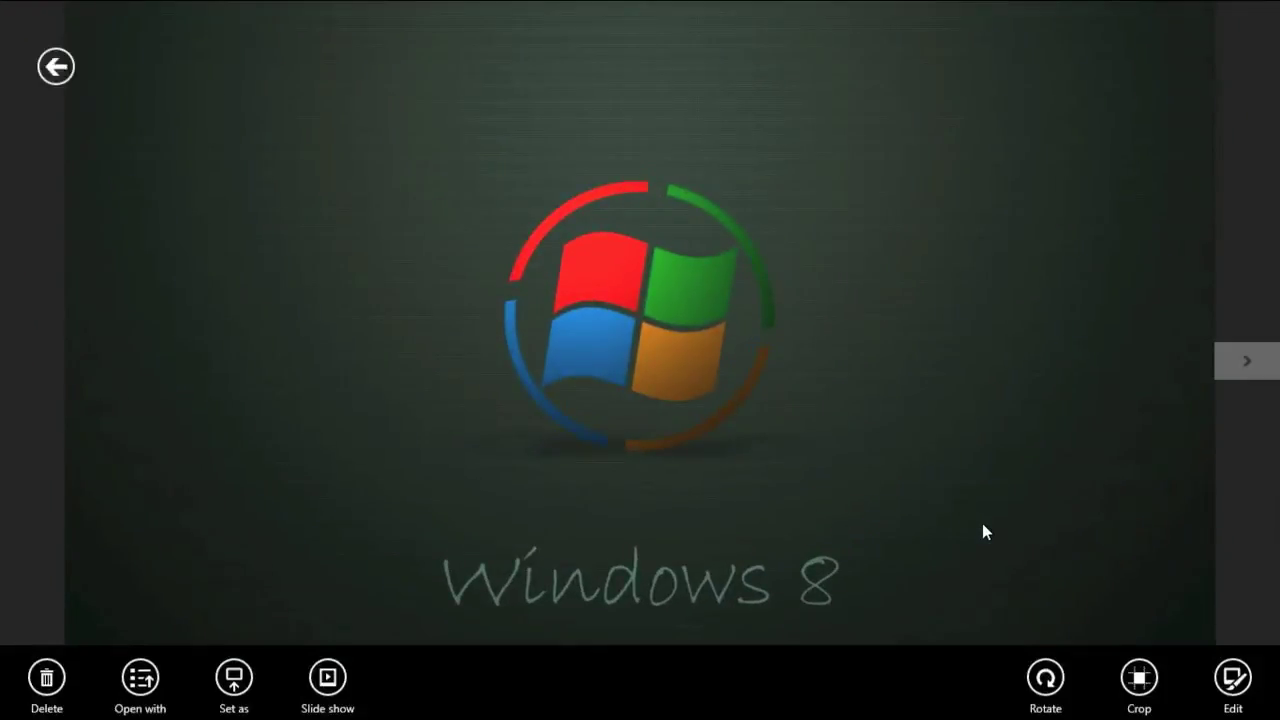
pyautogui.click(1231, 672)
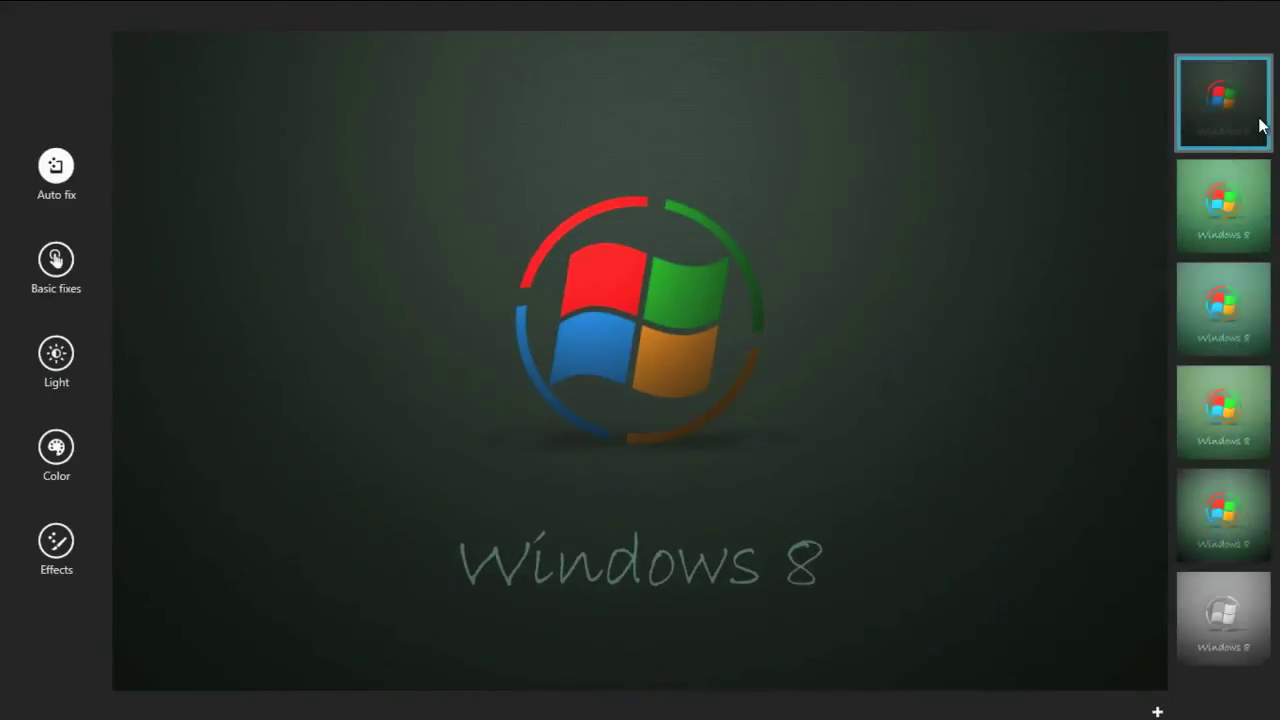
# - Preview the second and fourth Auto fix versions of the picture, and apply the fifth one
pyautogui.click(1231, 205)
pyautogui.click(1229, 420)
pyautogui.click(1225, 515)
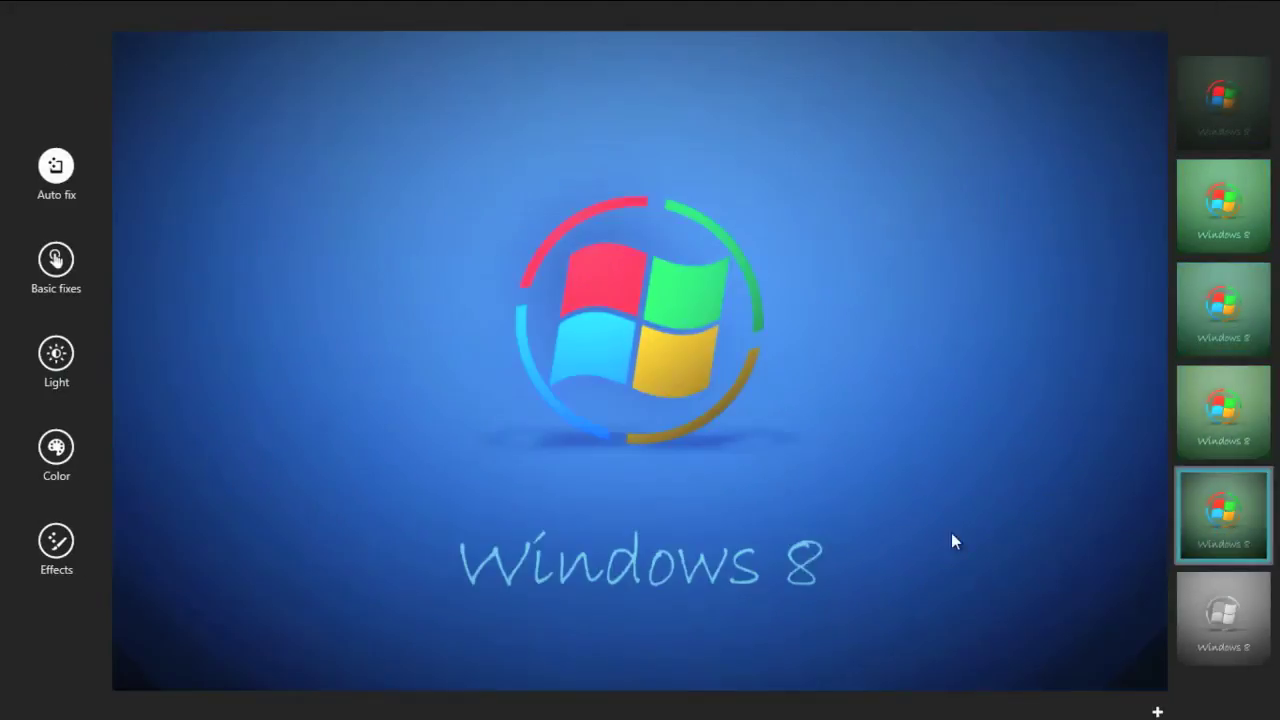